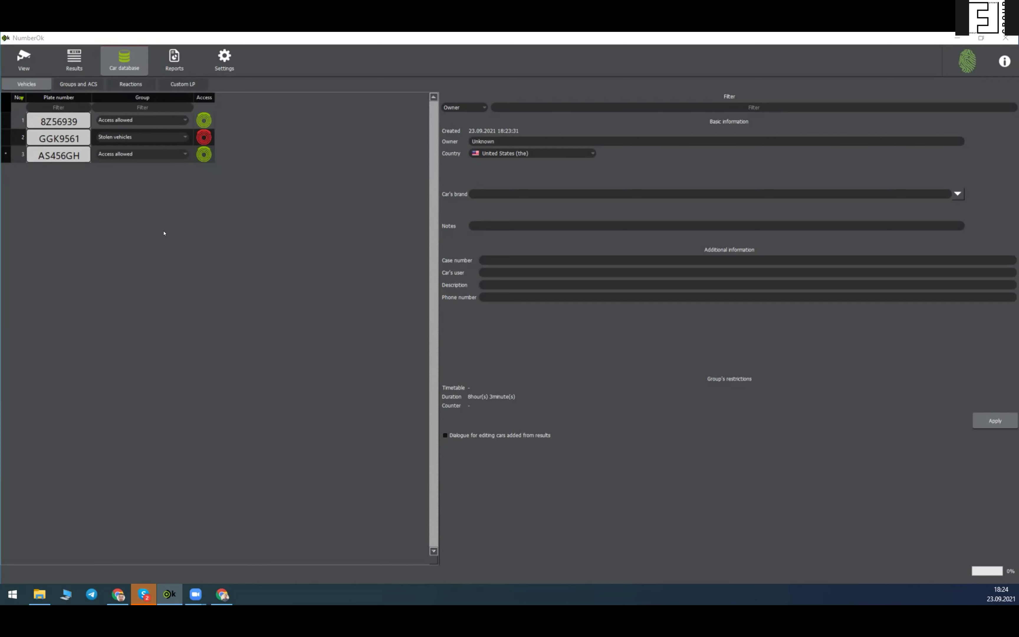
Step: View the reactions list in the car database, the report filters and the latest recognition results
{"action": "left_click", "coordinate": [123, 86]}
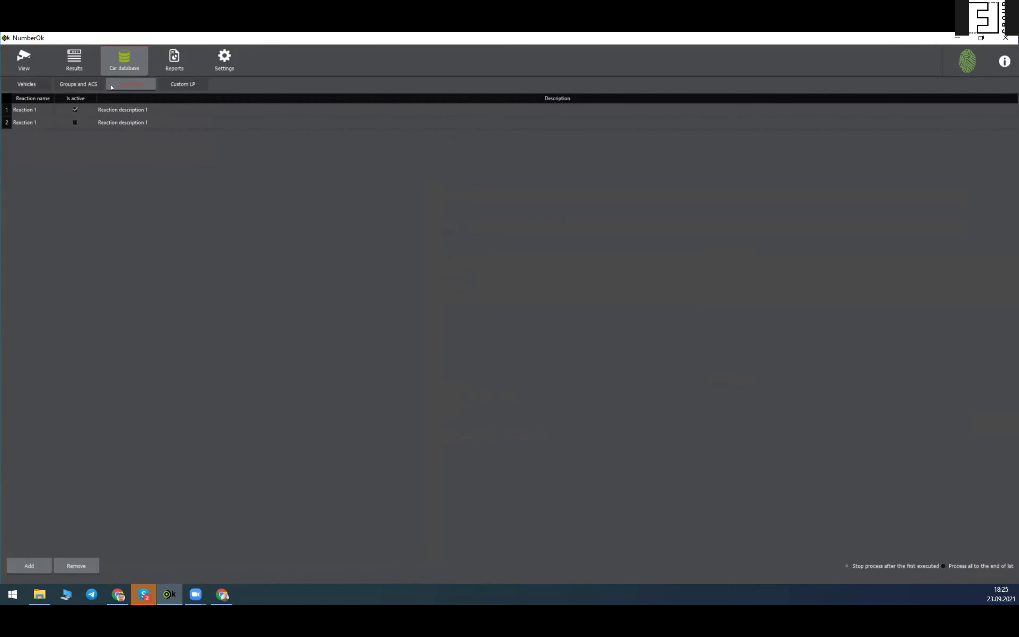
{"action": "left_click", "coordinate": [166, 61]}
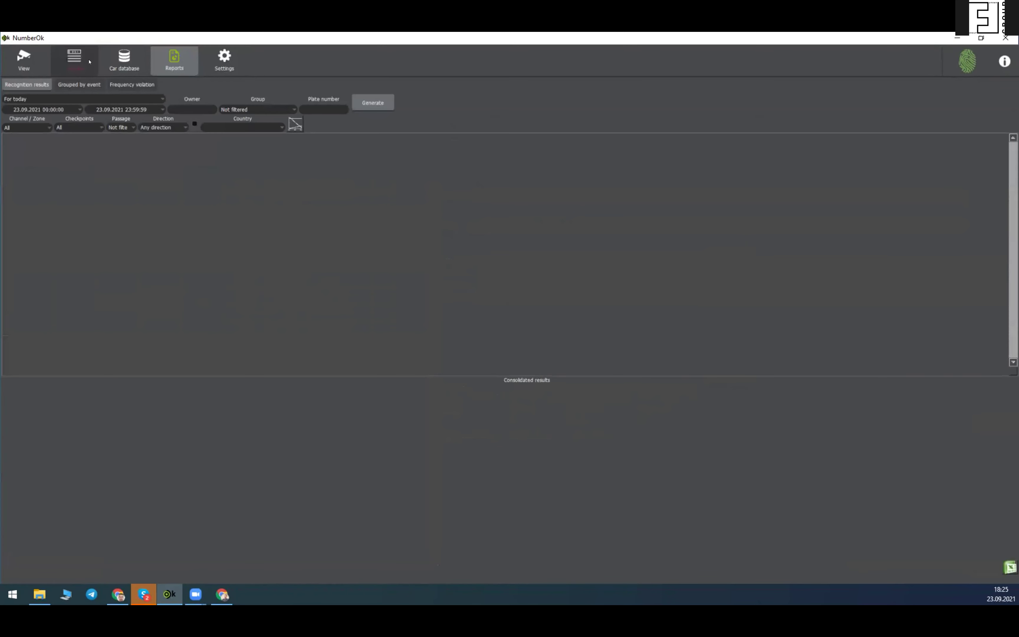
{"action": "left_click", "coordinate": [77, 68]}
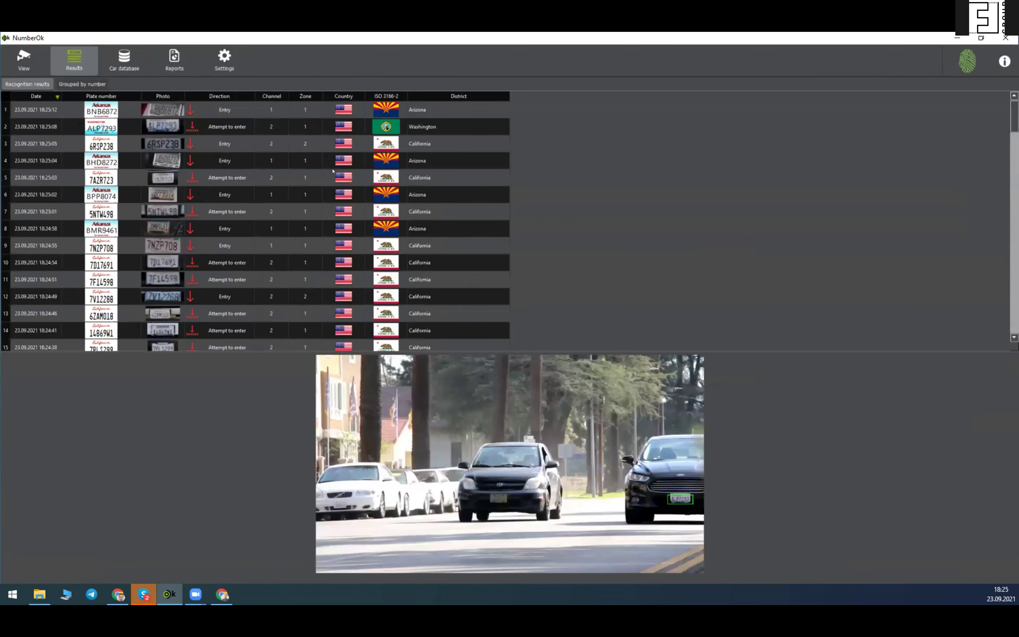
Step: Generate today's report of recognition results and export it to Excel, looking through the exported rows
{"action": "left_click", "coordinate": [167, 73]}
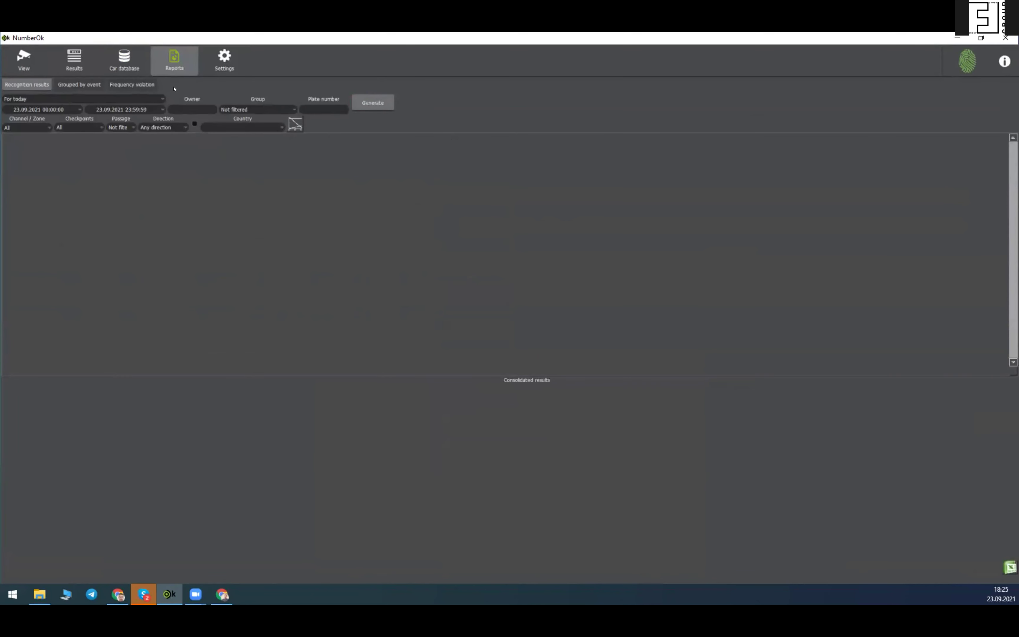
{"action": "left_click", "coordinate": [386, 105]}
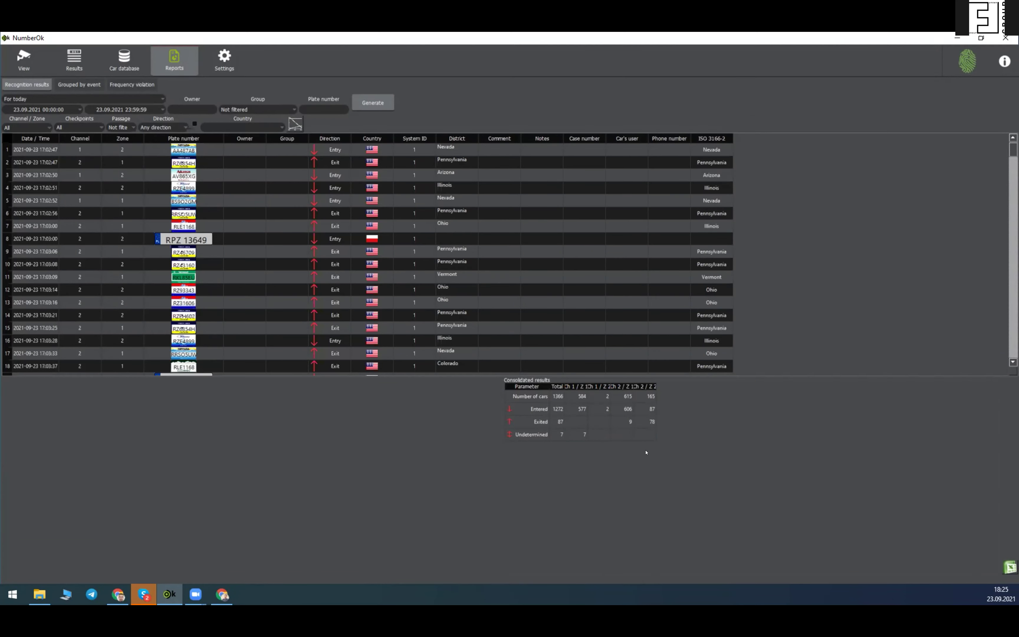
{"action": "left_click", "coordinate": [1006, 567]}
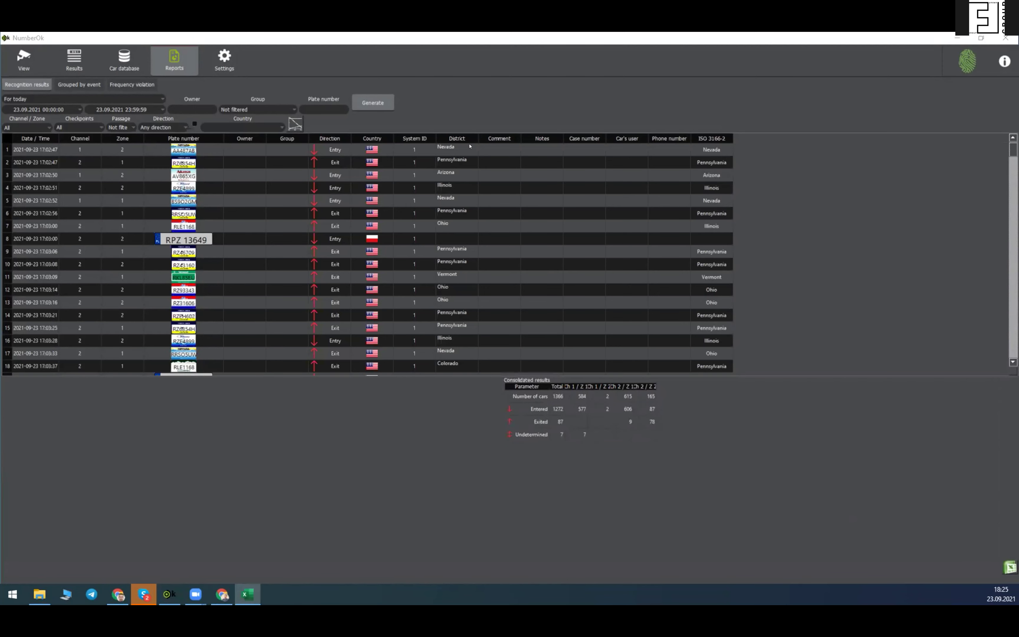
{"action": "scroll", "coordinate": [319, 348], "scroll_direction": "down", "scroll_amount": 8}
{"action": "scroll", "coordinate": [361, 343], "scroll_direction": "down", "scroll_amount": 20}
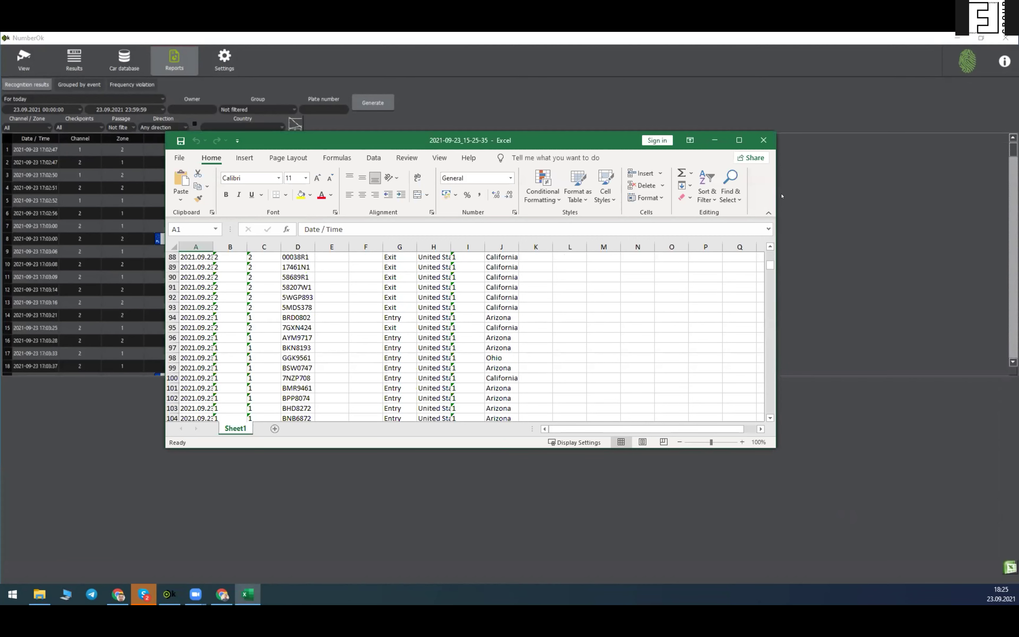
{"action": "left_click", "coordinate": [715, 139]}
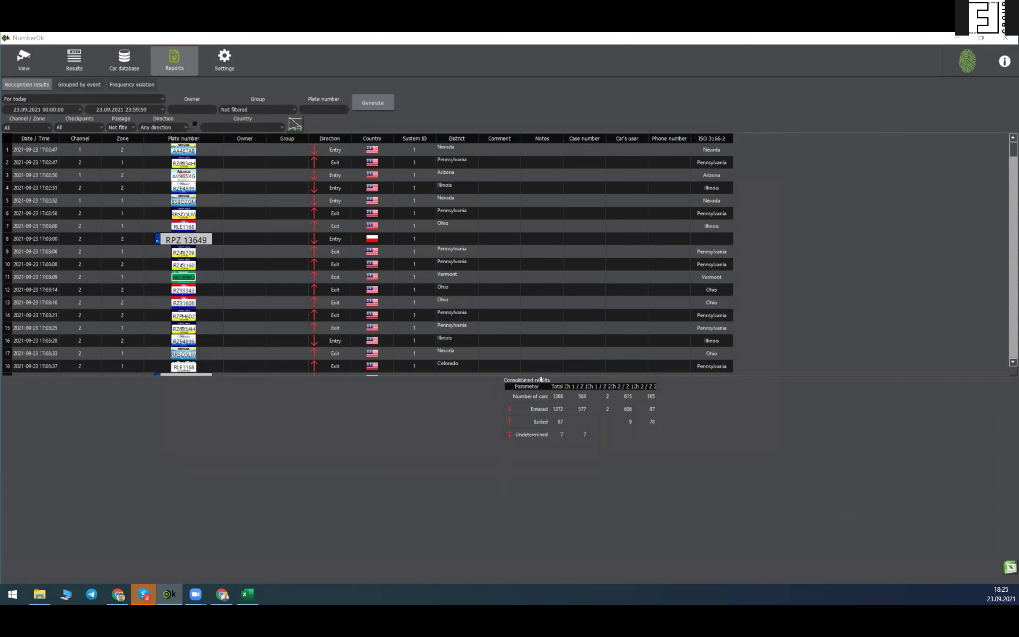
Step: Widen the Total and channel/zone columns of the consolidated results table
{"action": "left_click_drag", "start_coordinate": [549, 386], "coordinate": [574, 378]}
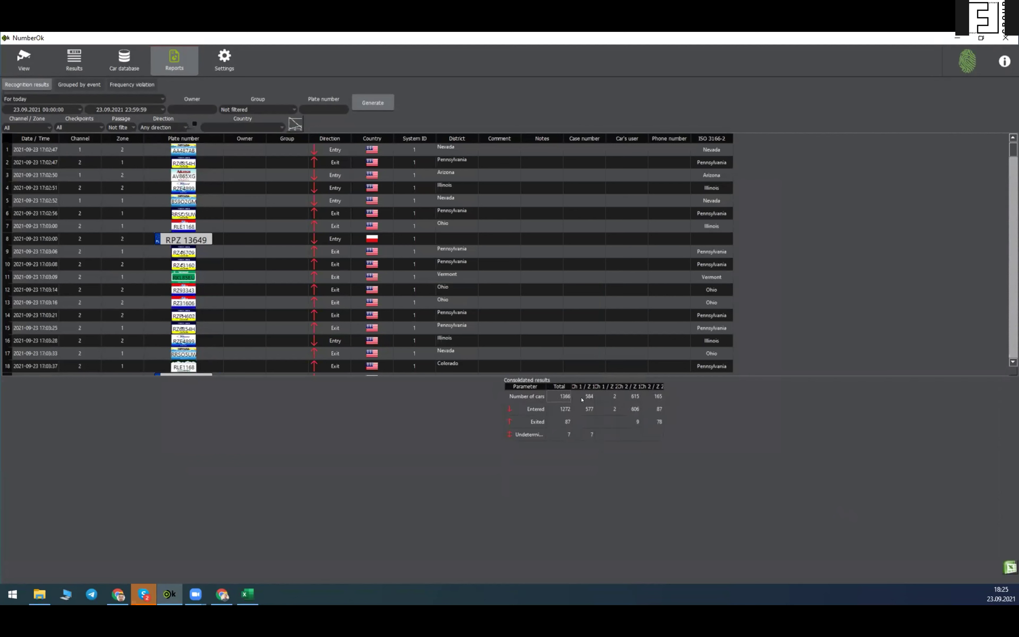
{"action": "left_click_drag", "start_coordinate": [583, 379], "coordinate": [598, 379]}
{"action": "key", "text": "Right"}
{"action": "key", "text": "Right"}
{"action": "left_click", "coordinate": [590, 400]}
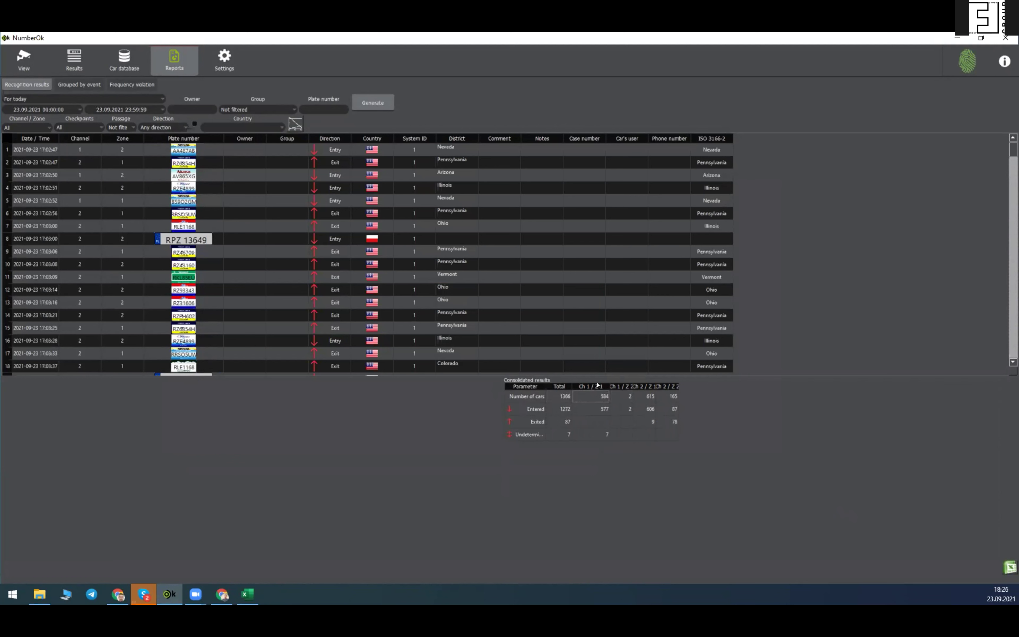
{"action": "mouse_move", "coordinate": [645, 379]}
{"action": "left_mouse_down"}
{"action": "mouse_move", "coordinate": [671, 379]}
{"action": "mouse_move", "coordinate": [641, 384]}
{"action": "mouse_move", "coordinate": [656, 385]}
{"action": "left_mouse_up"}
Step: Look over the general settings with the operation modes and the checkpoint settings
{"action": "left_click", "coordinate": [239, 71]}
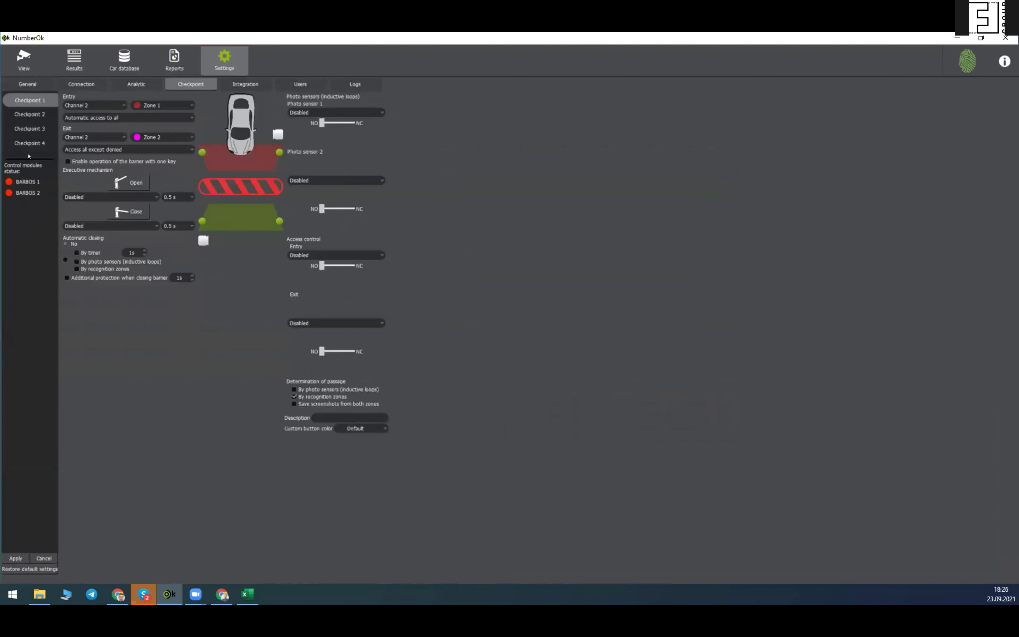
{"action": "left_click", "coordinate": [27, 84]}
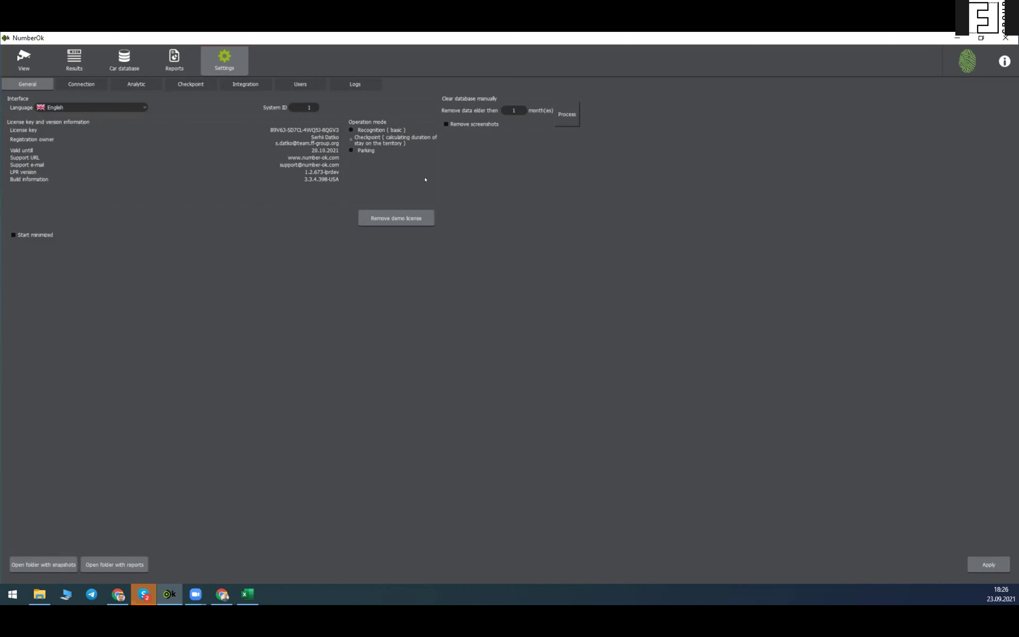
{"action": "left_click", "coordinate": [187, 85]}
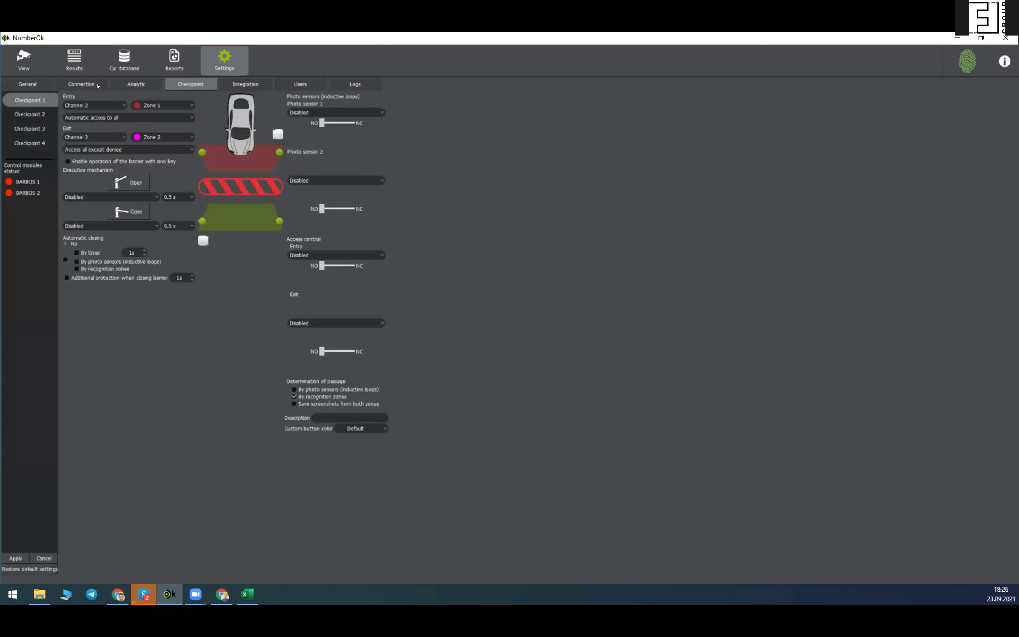
Step: Browse the camera and DVR models offered for the connection of video source 1, returning its source type to File
{"action": "left_click", "coordinate": [82, 84]}
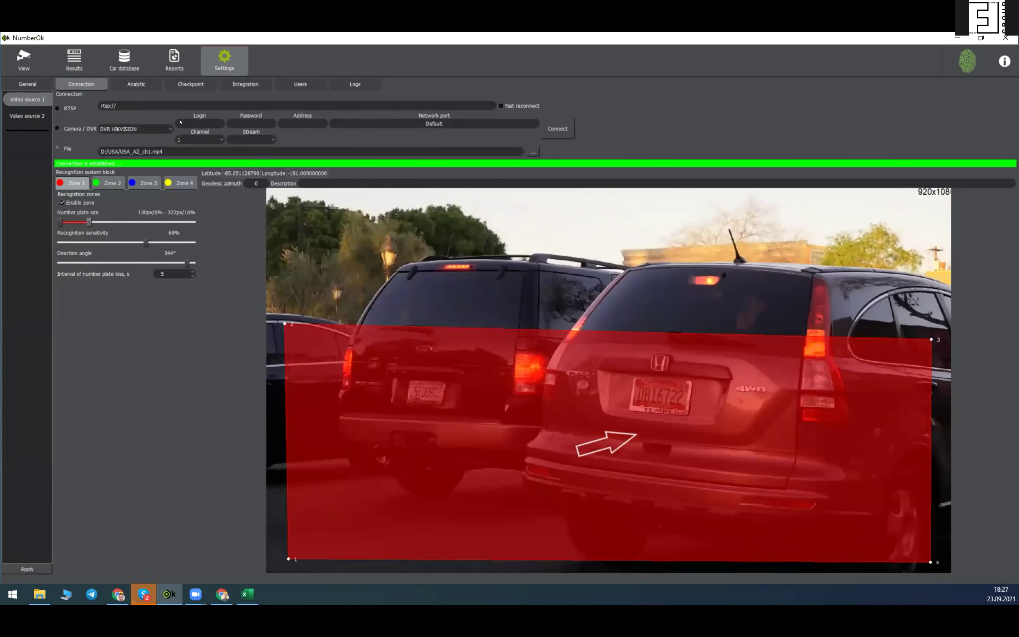
{"action": "left_click", "coordinate": [56, 129]}
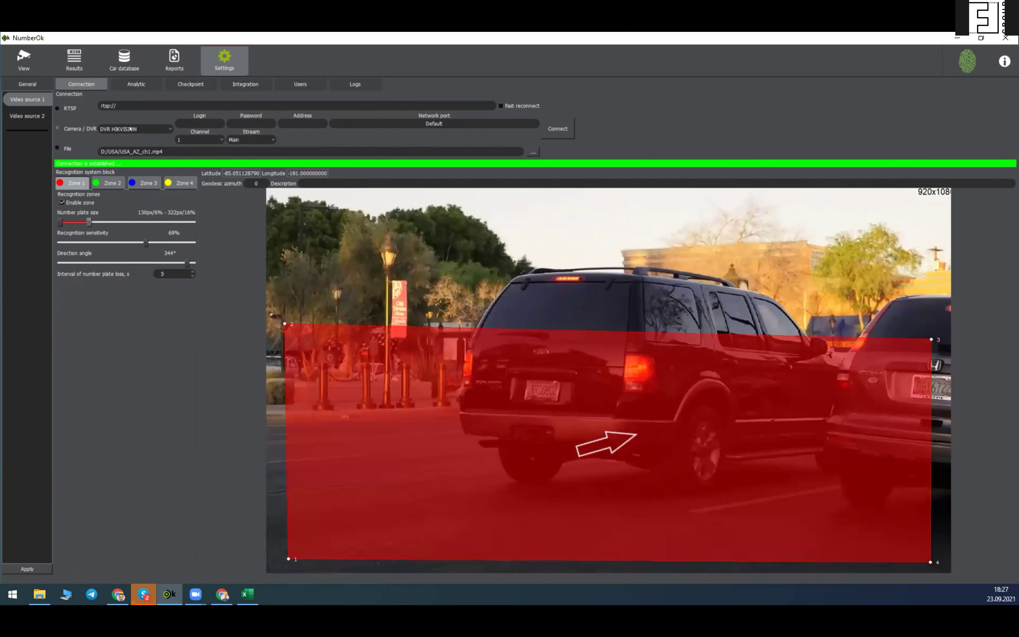
{"action": "left_click", "coordinate": [138, 129]}
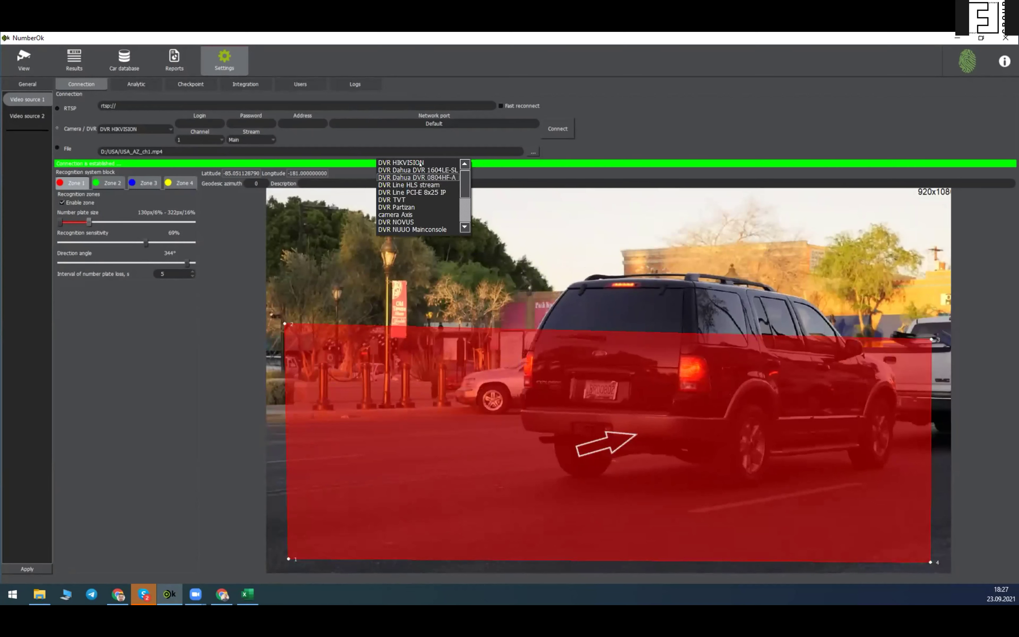
{"action": "scroll", "coordinate": [428, 198], "scroll_direction": "down", "scroll_amount": 3}
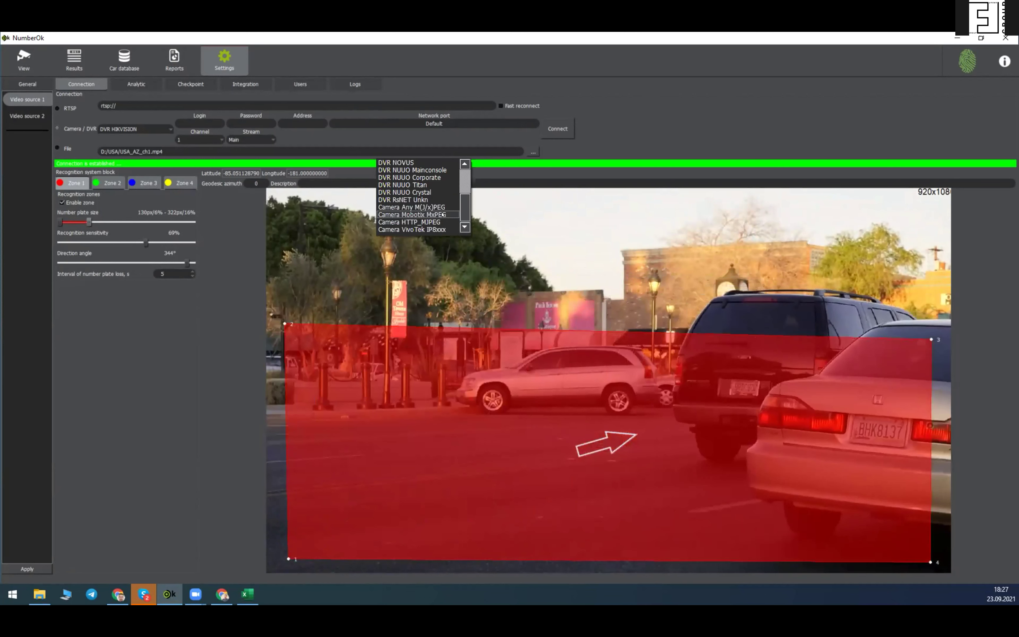
{"action": "left_click", "coordinate": [105, 137]}
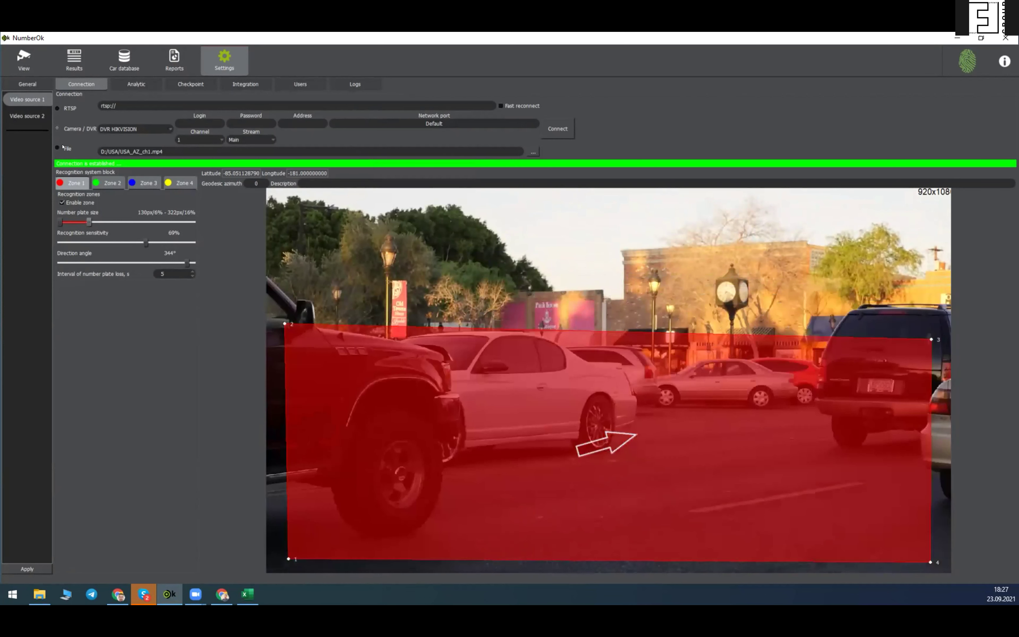
{"action": "left_click", "coordinate": [58, 148]}
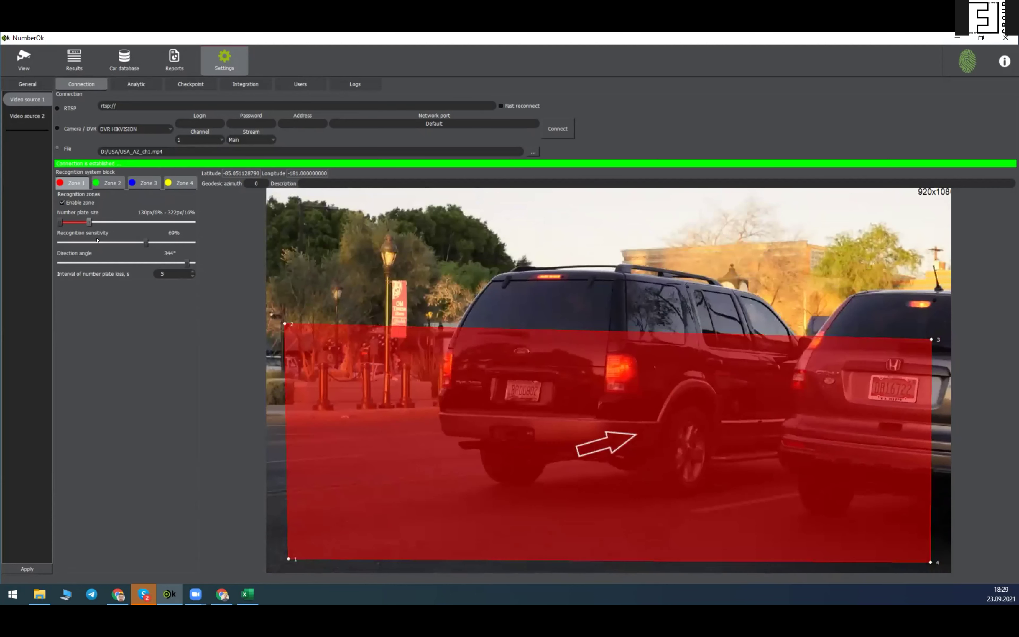
Step: Set the recognition sensitivity of Zone 1 on video source 1 to 66% and its direction angle to 345°
{"action": "mouse_move", "coordinate": [140, 241]}
{"action": "left_mouse_down"}
{"action": "mouse_move", "coordinate": [105, 245]}
{"action": "mouse_move", "coordinate": [133, 243]}
{"action": "left_mouse_up"}
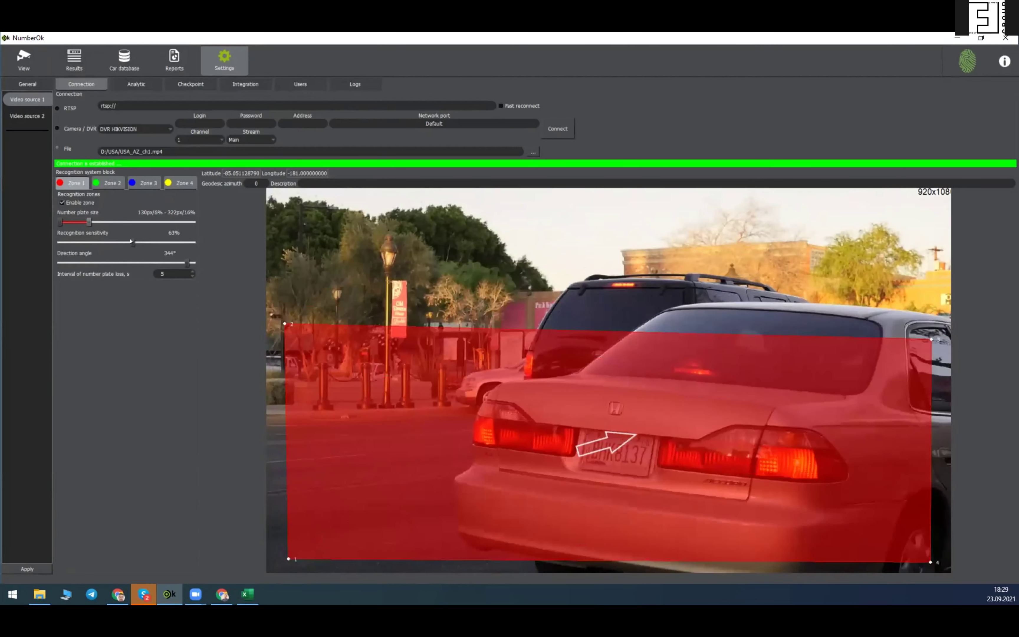
{"action": "left_click_drag", "start_coordinate": [133, 242], "coordinate": [138, 241]}
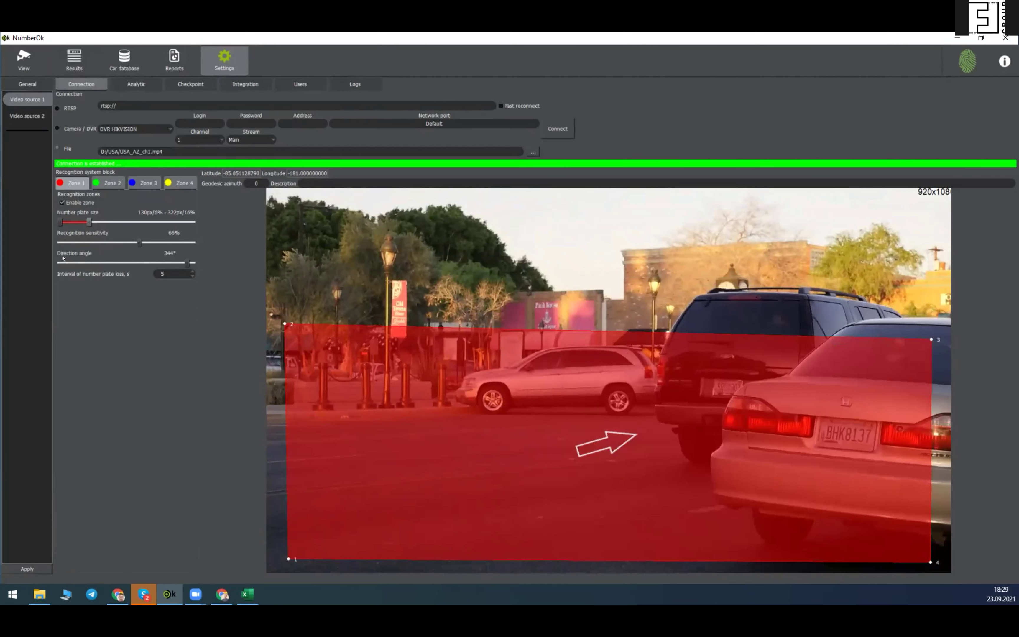
{"action": "mouse_move", "coordinate": [187, 262]}
{"action": "left_mouse_down"}
{"action": "mouse_move", "coordinate": [113, 264]}
{"action": "mouse_move", "coordinate": [182, 264]}
{"action": "left_mouse_up"}
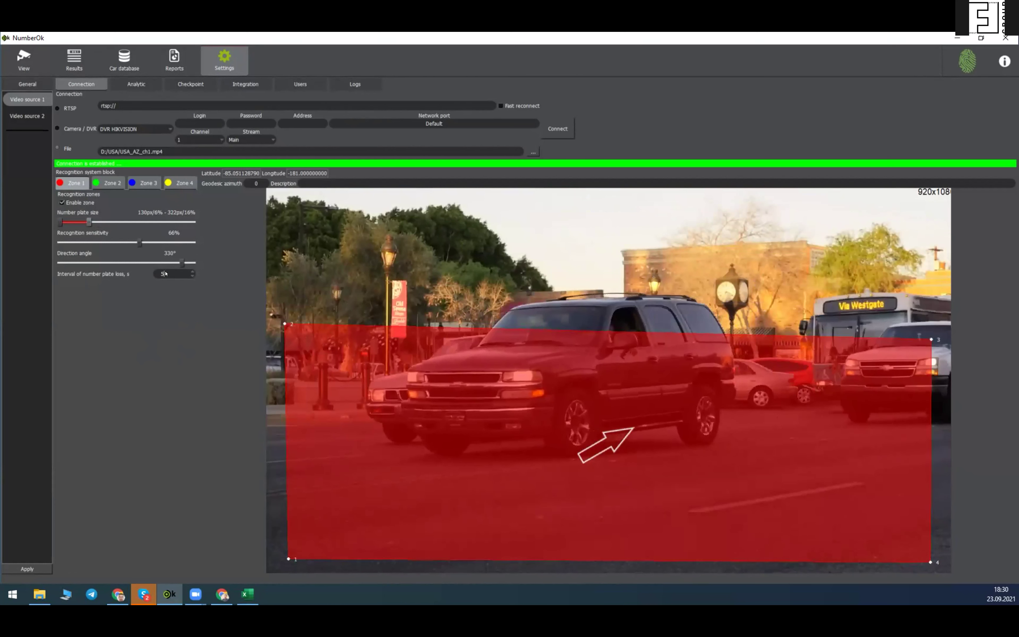
{"action": "scroll", "coordinate": [159, 266], "scroll_direction": "up", "scroll_amount": 1}
Step: Set the interval of number plate loss for Zone 1 to 30 s and apply the video source settings
{"action": "left_click", "coordinate": [190, 272]}
{"action": "left_click", "coordinate": [190, 272]}
{"action": "left_click", "coordinate": [190, 272]}
{"action": "left_click", "coordinate": [190, 271]}
{"action": "left_click", "coordinate": [190, 272]}
{"action": "left_click", "coordinate": [190, 271]}
{"action": "left_click", "coordinate": [190, 271]}
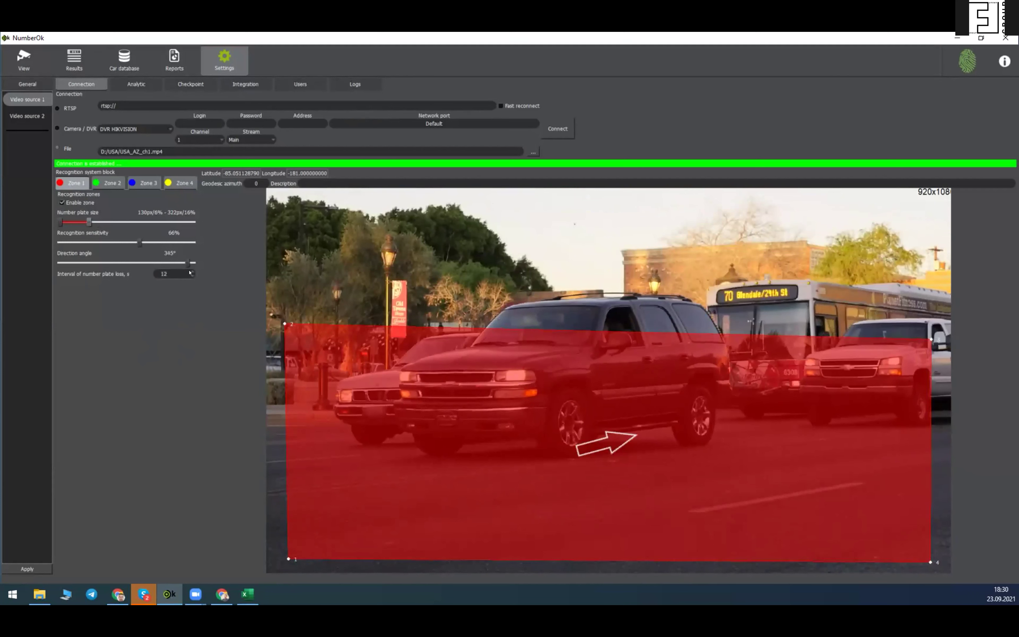
{"action": "left_click", "coordinate": [190, 272]}
{"action": "left_click", "coordinate": [190, 272]}
{"action": "left_click", "coordinate": [190, 272]}
{"action": "left_click", "coordinate": [189, 271]}
{"action": "left_click", "coordinate": [190, 272]}
{"action": "left_click", "coordinate": [190, 272]}
{"action": "left_click", "coordinate": [190, 272]}
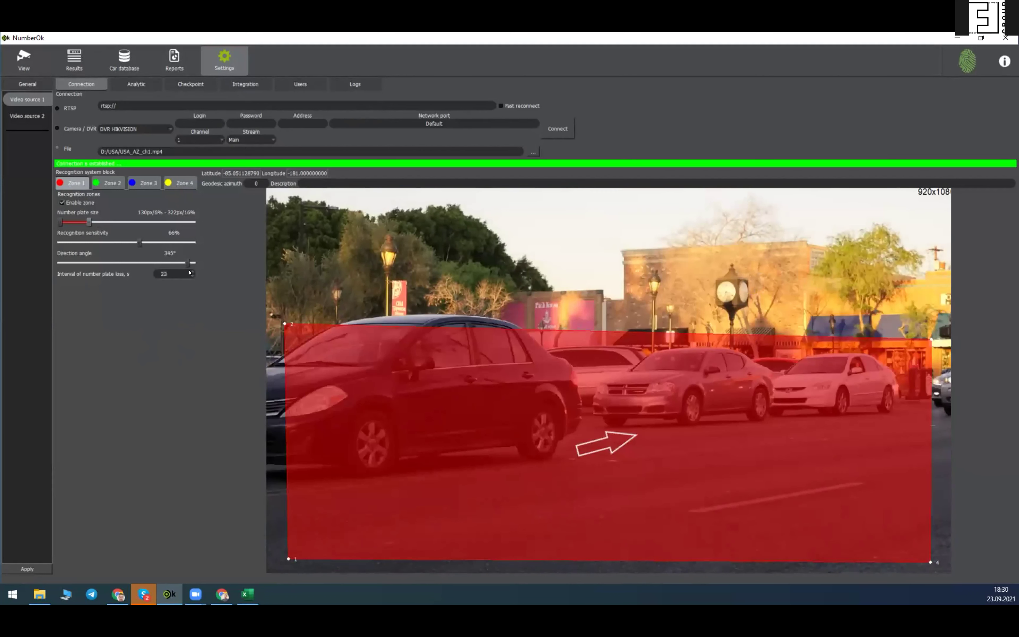
{"action": "left_click", "coordinate": [190, 272]}
{"action": "left_click", "coordinate": [190, 272]}
{"action": "left_click", "coordinate": [190, 271]}
{"action": "left_click", "coordinate": [190, 272]}
{"action": "left_click", "coordinate": [190, 271]}
{"action": "left_click", "coordinate": [190, 271]}
{"action": "left_click", "coordinate": [190, 272]}
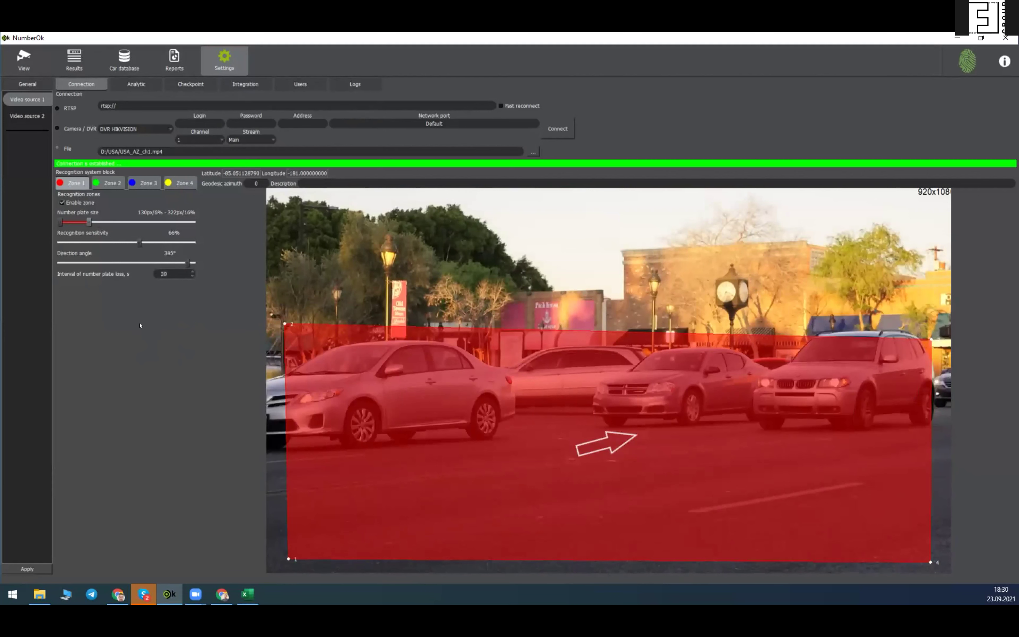
{"action": "left_click", "coordinate": [27, 569]}
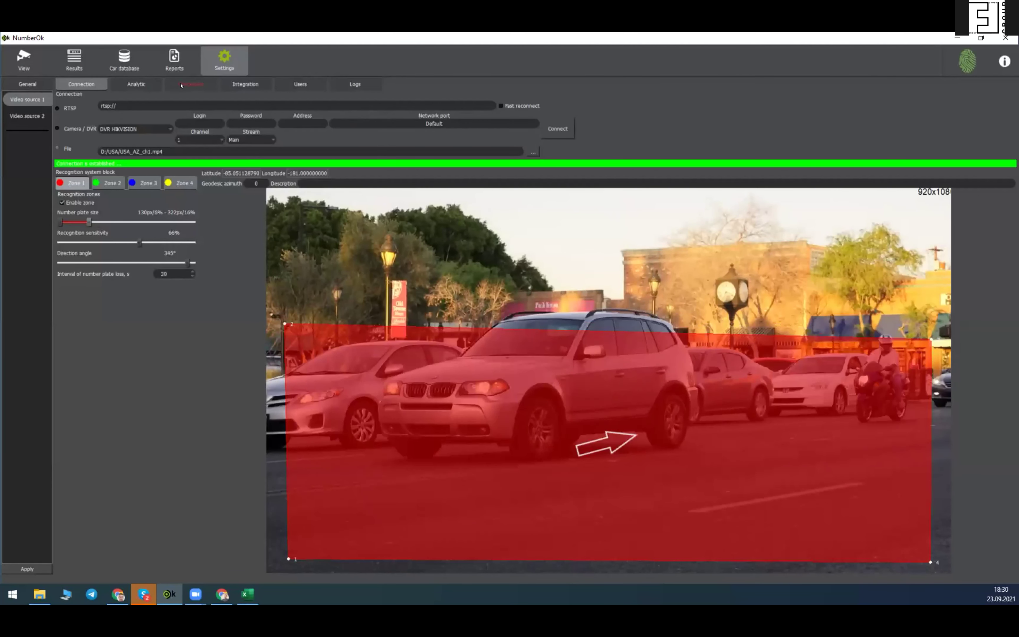
Step: Set the entry access rule of Checkpoint 1 to Automatic access to authorised
{"action": "left_click", "coordinate": [190, 85]}
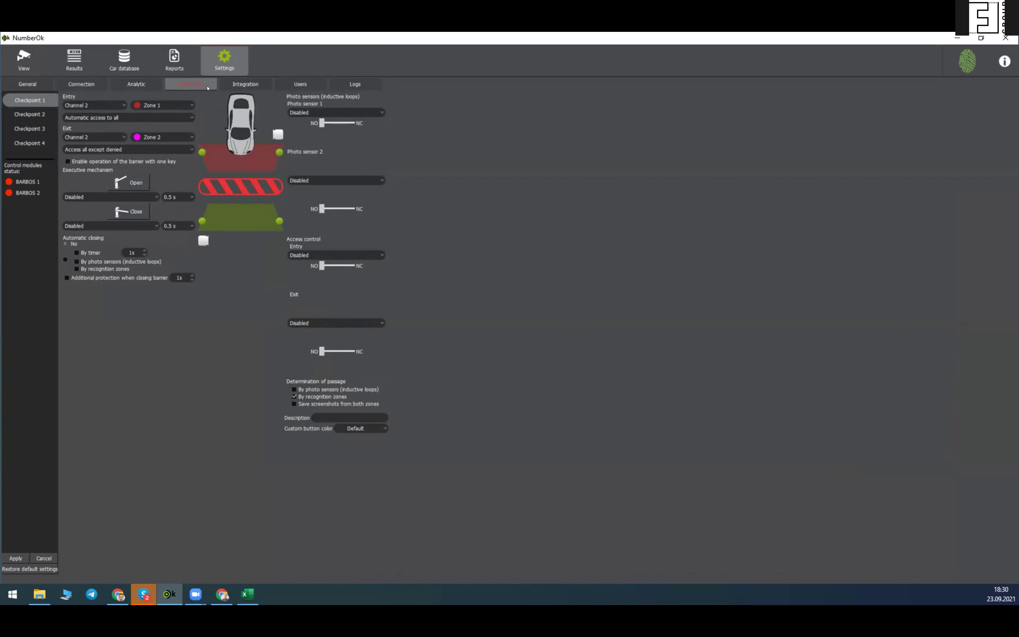
{"action": "left_click", "coordinate": [96, 105]}
{"action": "left_click", "coordinate": [96, 105]}
{"action": "left_click", "coordinate": [96, 119]}
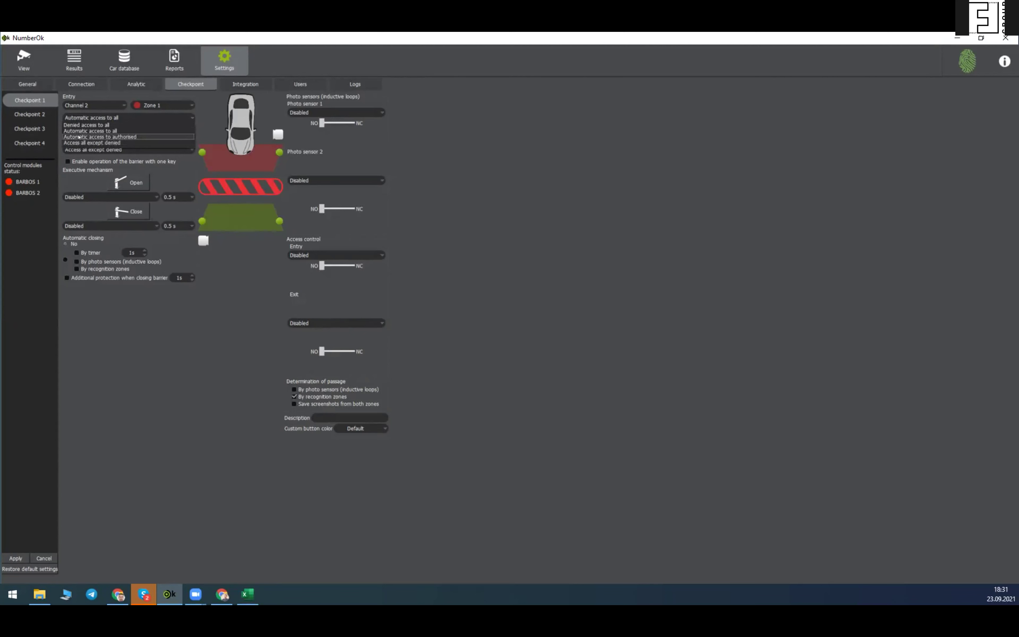
{"action": "left_click", "coordinate": [78, 137]}
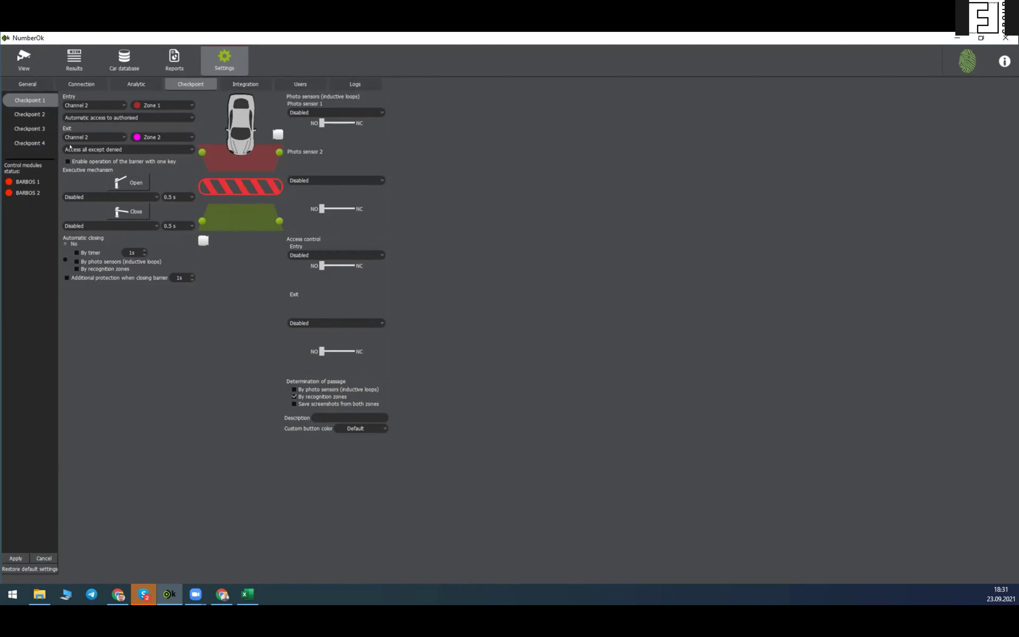
Step: Review the exit access options of Checkpoint 1, keeping Access all except denied
{"action": "left_click", "coordinate": [93, 151]}
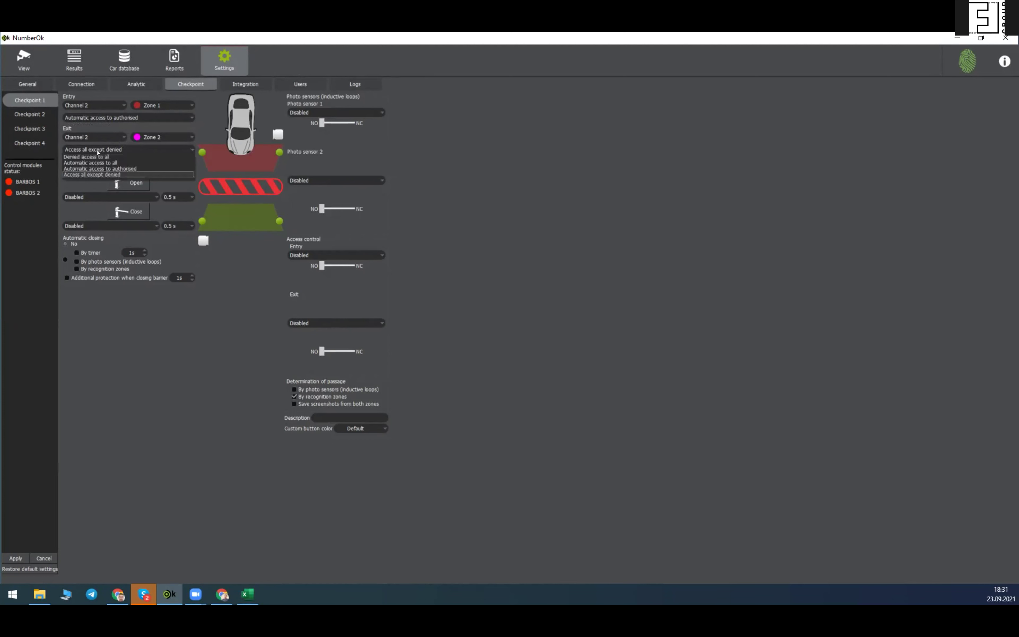
{"action": "left_click", "coordinate": [97, 148]}
{"action": "left_click", "coordinate": [96, 148]}
{"action": "left_click", "coordinate": [207, 165]}
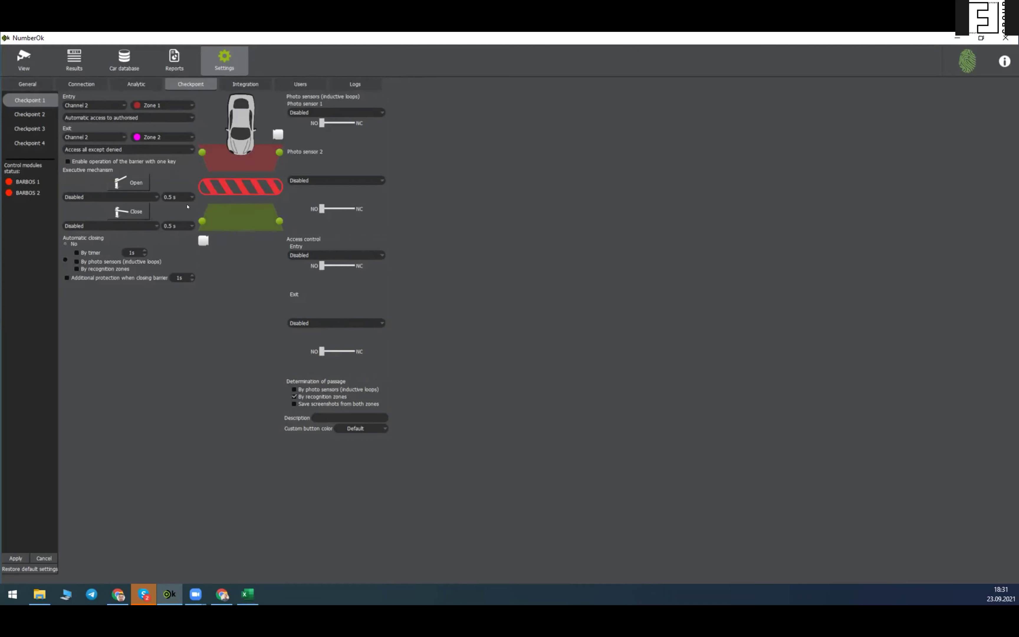
Step: Show the manufacturers available for executive devices in the integration settings
{"action": "left_click", "coordinate": [241, 86]}
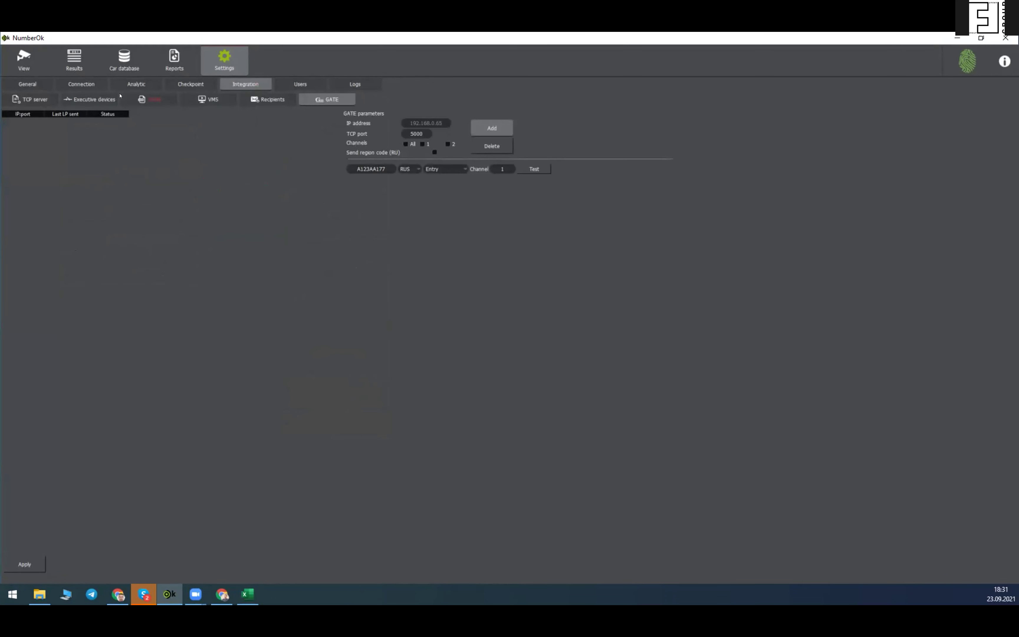
{"action": "left_click", "coordinate": [86, 101]}
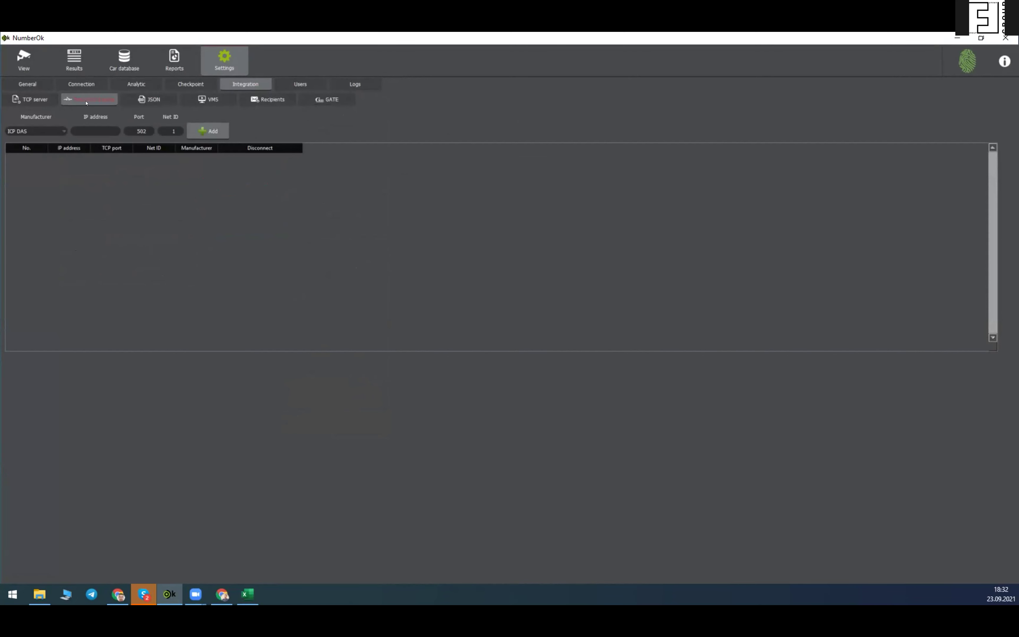
{"action": "left_click", "coordinate": [45, 128]}
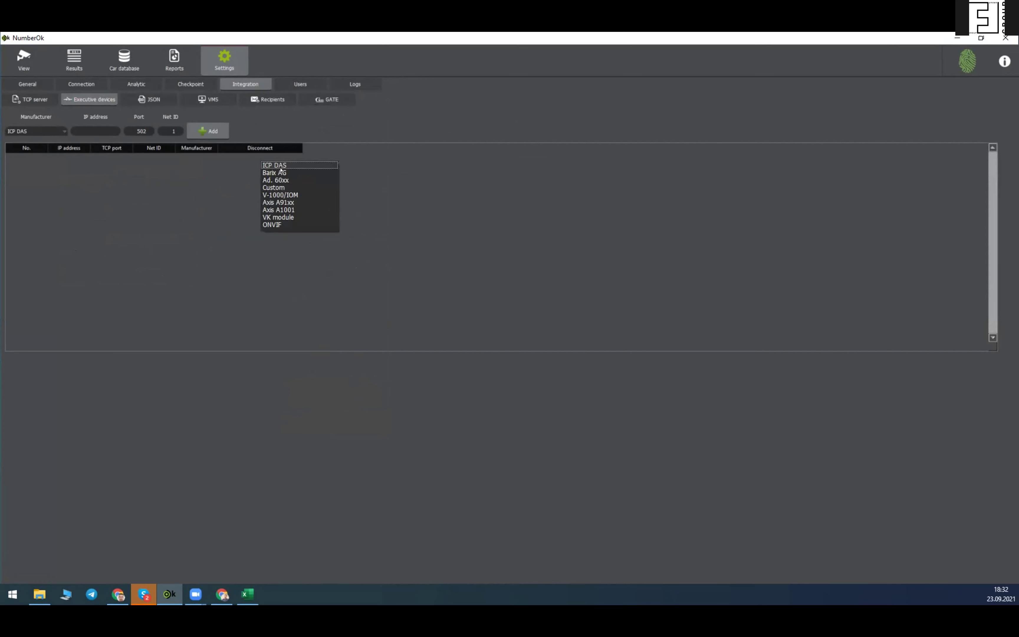
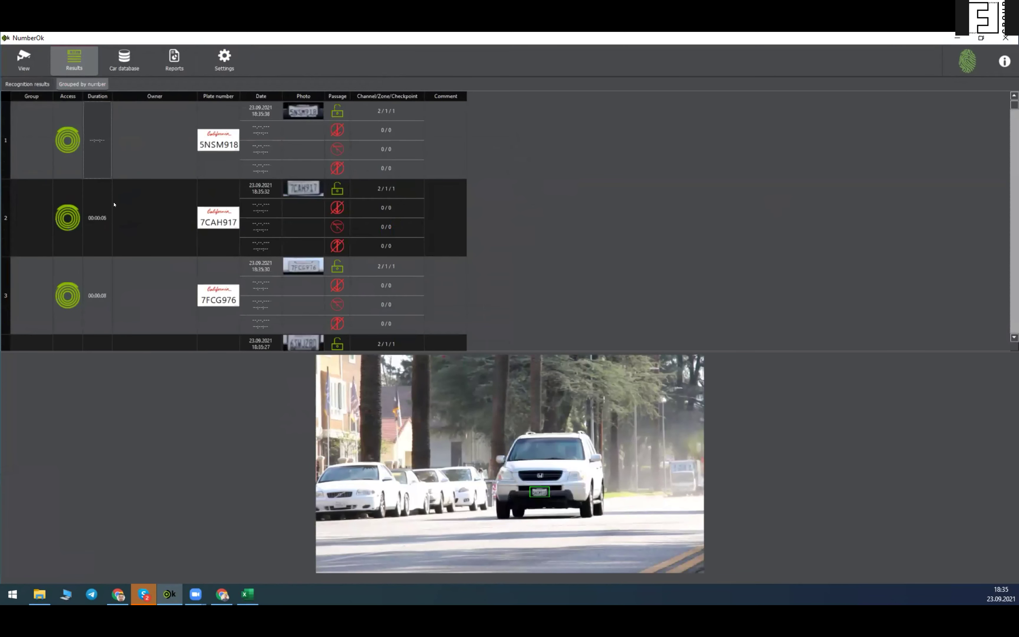
Step: Widen the Duration column of the results grouped by number and examine the durations and passages of the listed vehicles
{"action": "left_click", "coordinate": [99, 227]}
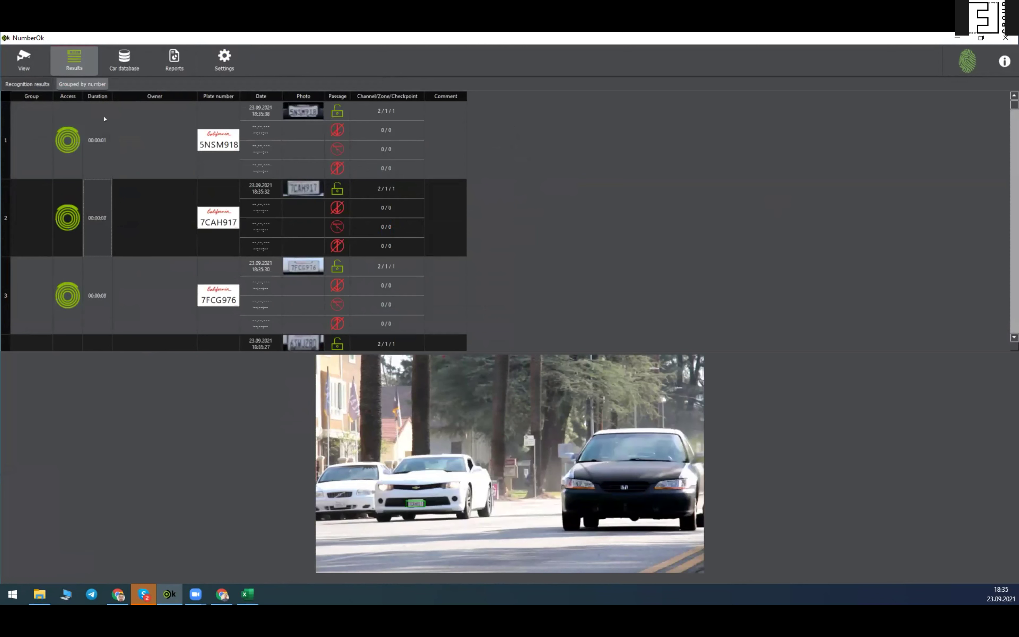
{"action": "left_click_drag", "start_coordinate": [111, 95], "coordinate": [150, 96]}
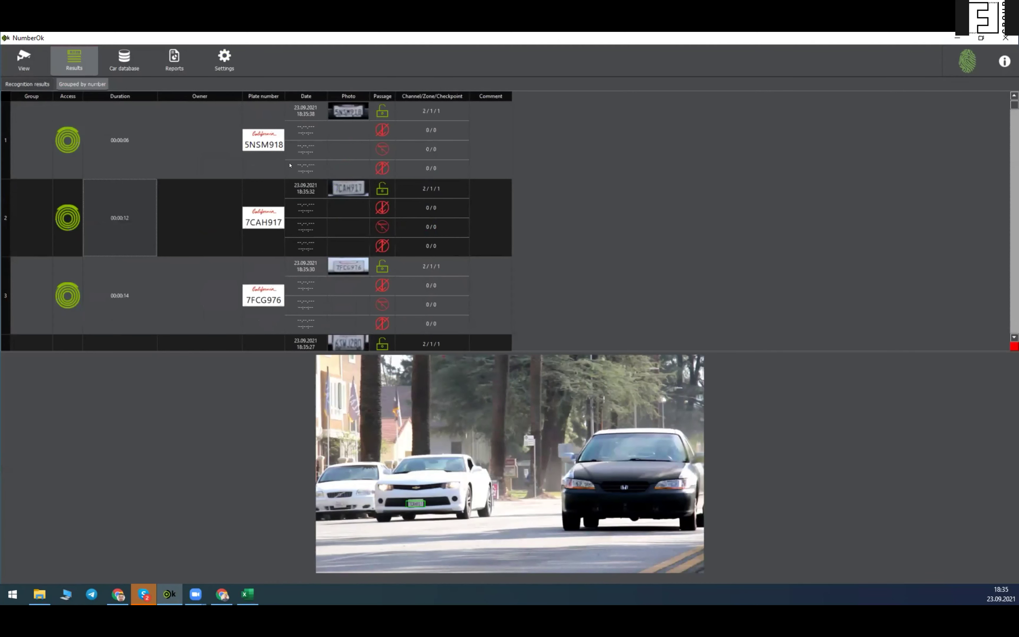
{"action": "scroll", "coordinate": [295, 181], "scroll_direction": "down", "scroll_amount": 4}
{"action": "scroll", "coordinate": [298, 224], "scroll_direction": "down", "scroll_amount": 17}
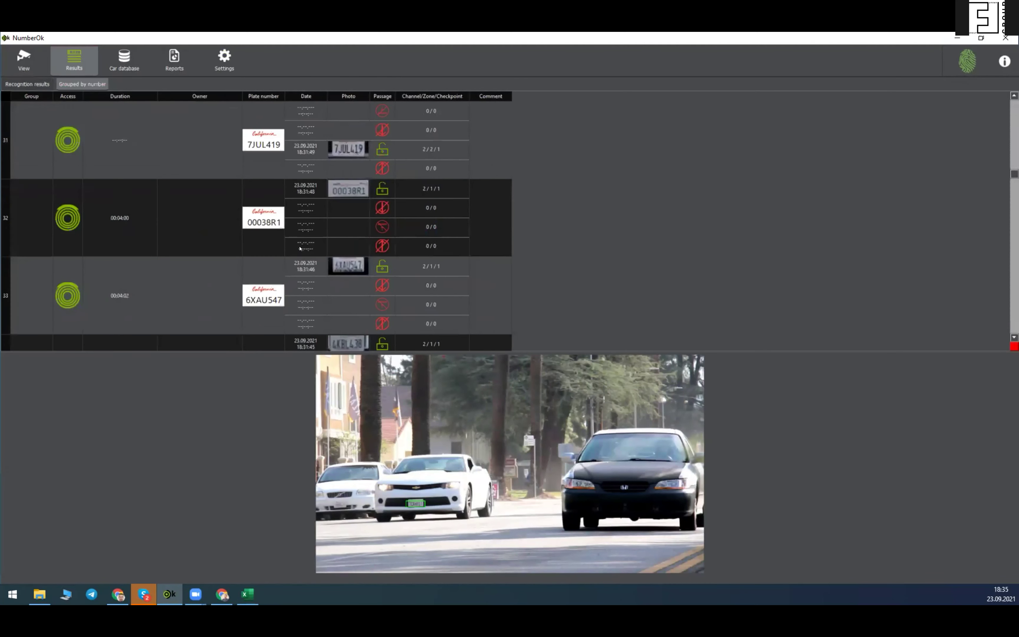
{"action": "scroll", "coordinate": [303, 265], "scroll_direction": "down", "scroll_amount": 9}
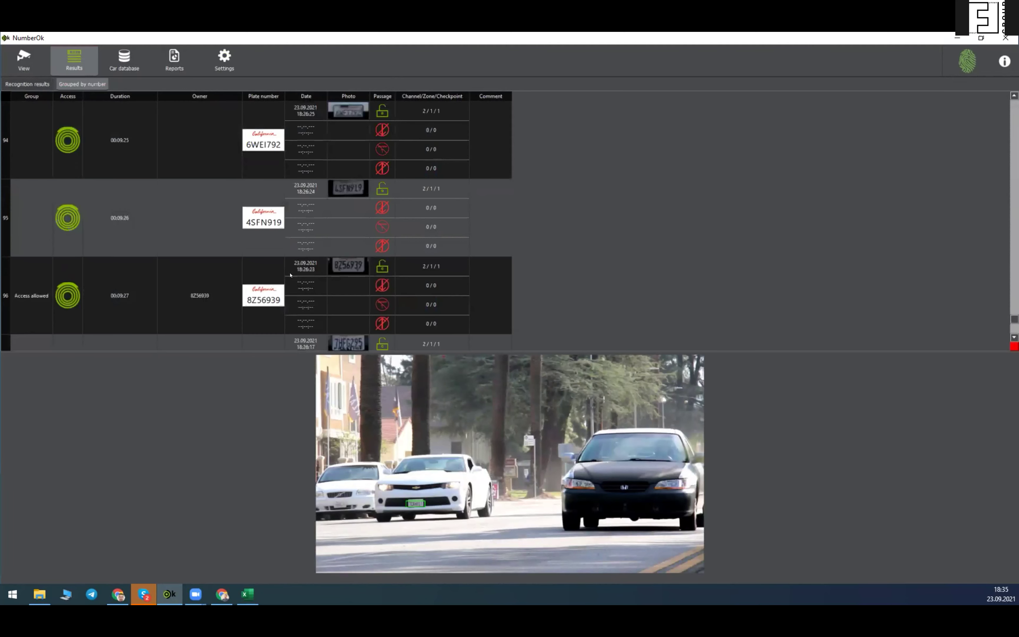
{"action": "scroll", "coordinate": [275, 265], "scroll_direction": "up", "scroll_amount": 14}
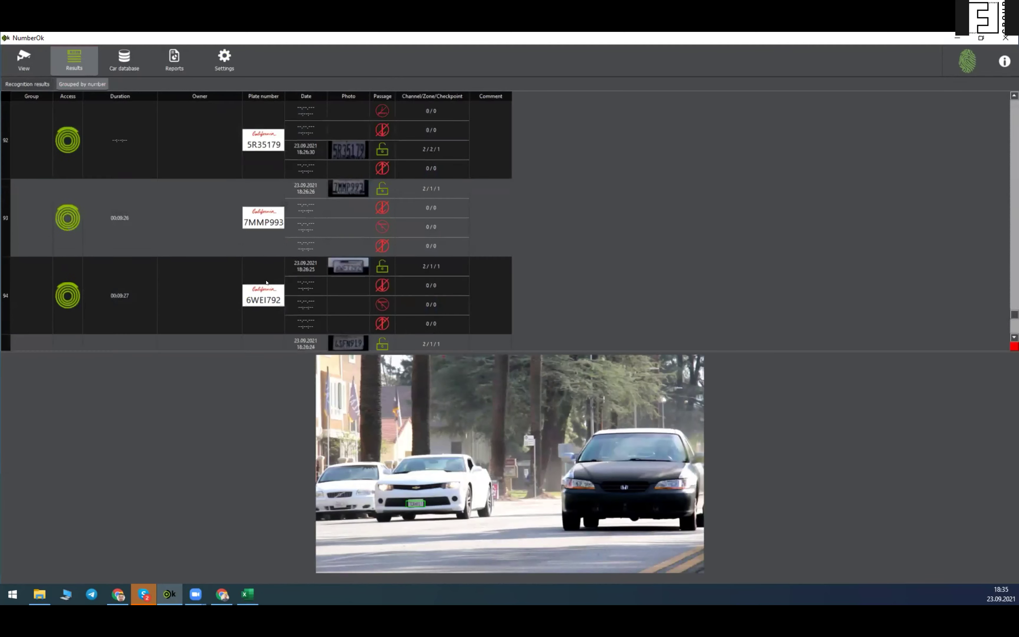
{"action": "scroll", "coordinate": [279, 269], "scroll_direction": "up", "scroll_amount": 3}
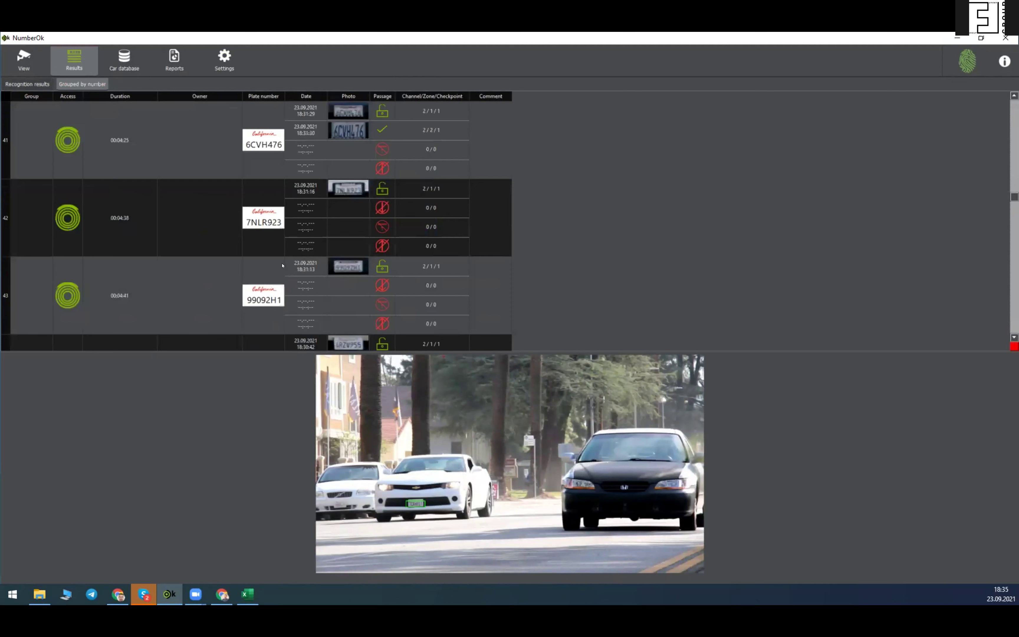
{"action": "scroll", "coordinate": [269, 210], "scroll_direction": "up", "scroll_amount": 13}
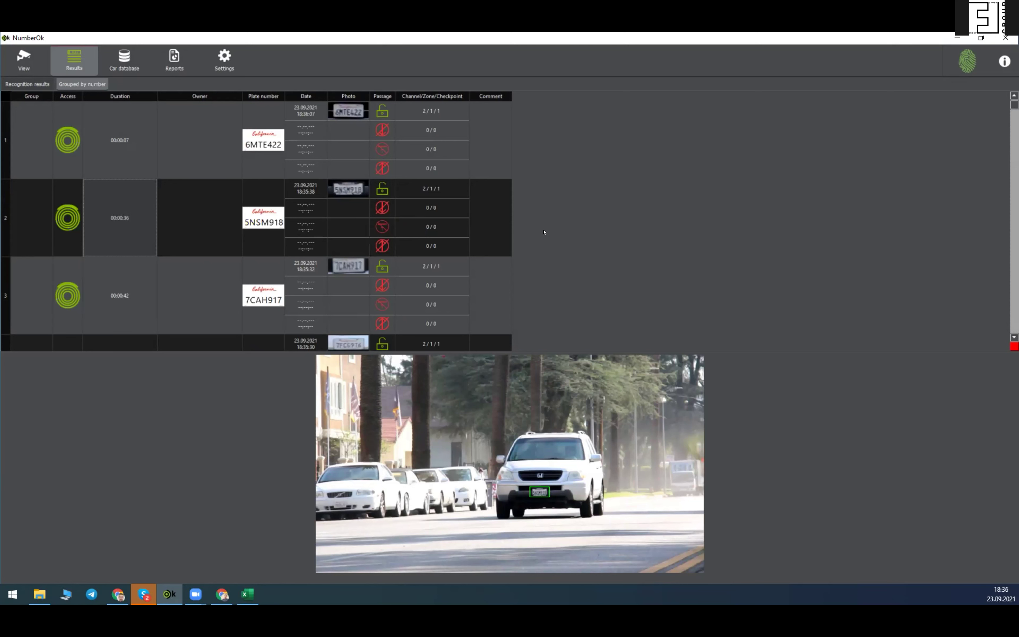
Step: Open the first reaction in the car database for editing and give it a visual reaction with a dark red row color
{"action": "left_click", "coordinate": [130, 68]}
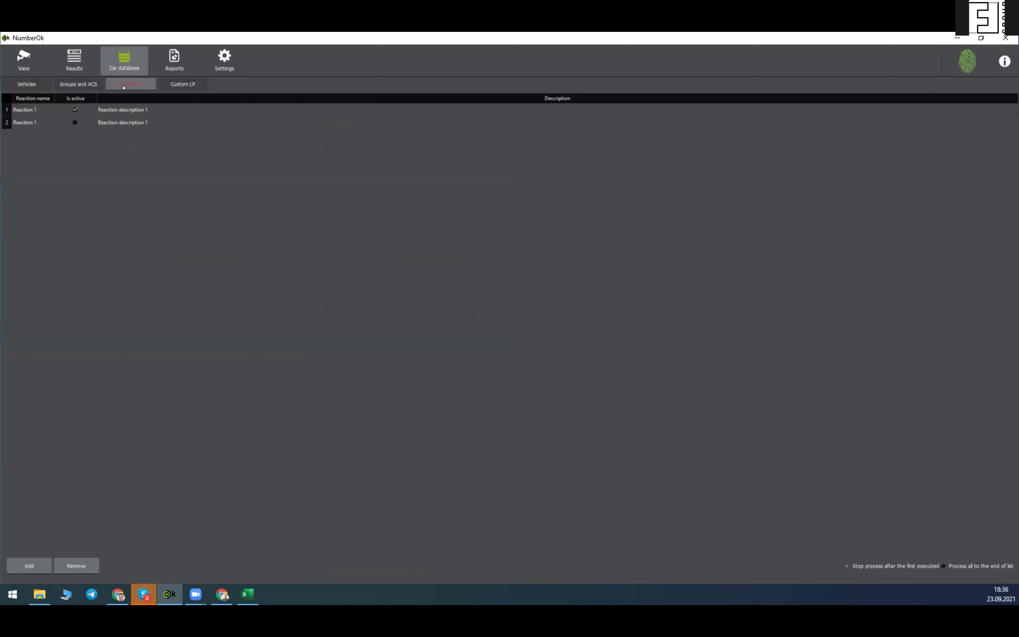
{"action": "double_click", "coordinate": [114, 110]}
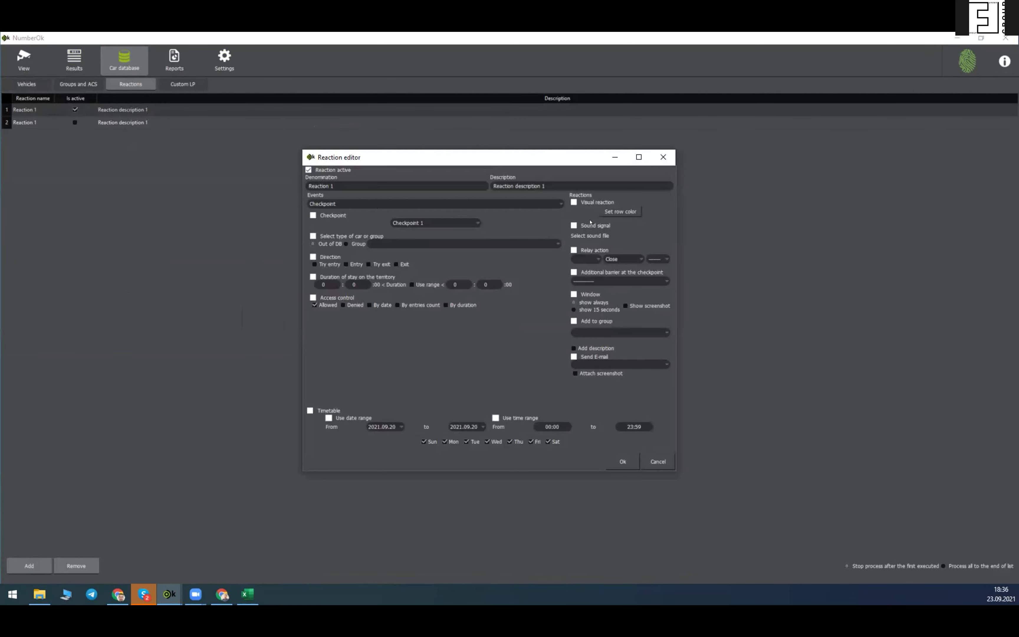
{"action": "left_click", "coordinate": [573, 203]}
{"action": "left_click", "coordinate": [621, 211]}
{"action": "left_click", "coordinate": [395, 258]}
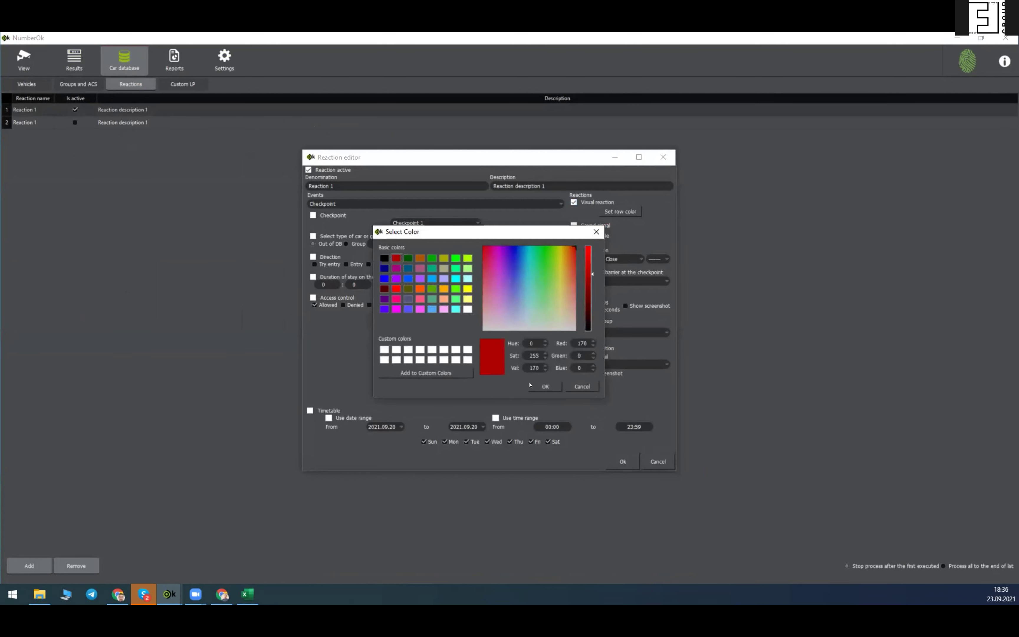
{"action": "left_click", "coordinate": [545, 387]}
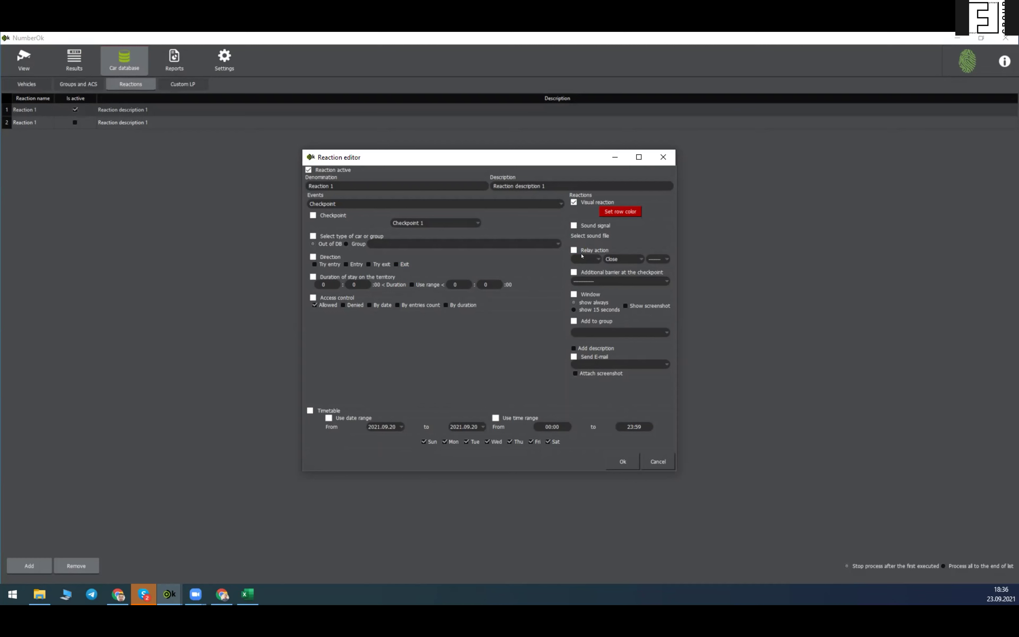
Step: Enable the Window and Send E-mail reactions and set the event type to Recognition
{"action": "left_click", "coordinate": [573, 295]}
{"action": "left_click", "coordinate": [573, 357]}
{"action": "left_click", "coordinate": [335, 206]}
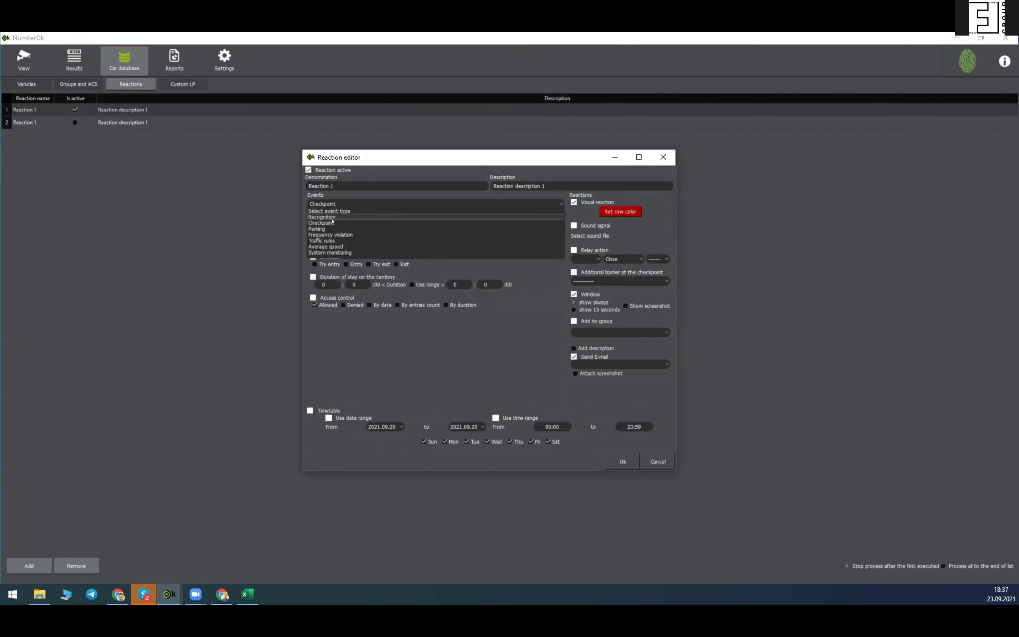
{"action": "left_click", "coordinate": [332, 217]}
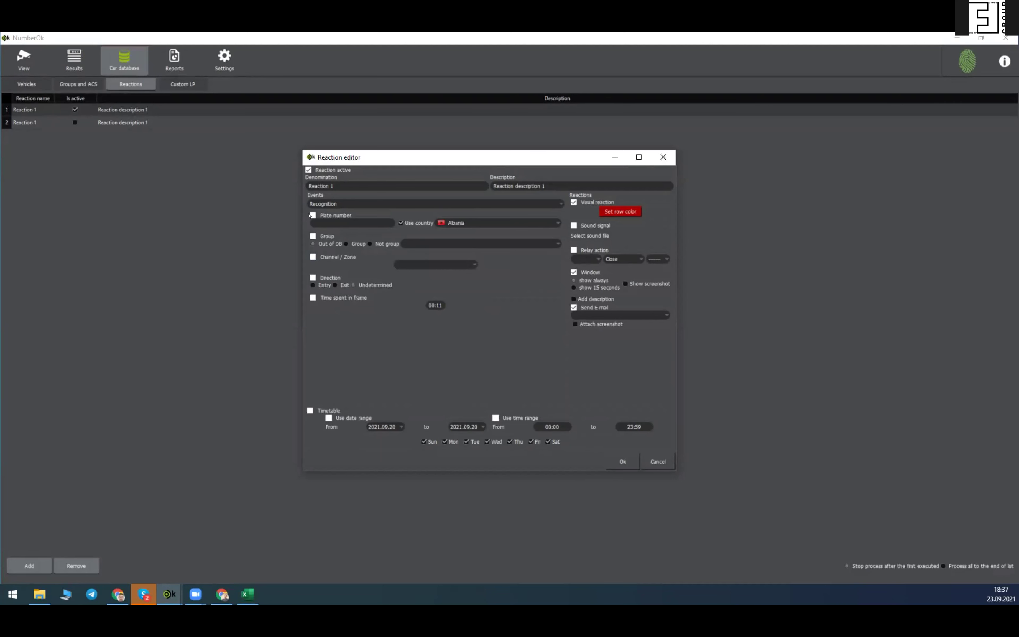
{"action": "type", "text": "ttn"}
{"action": "type", "text": "34"}
{"action": "left_click", "coordinate": [313, 237]}
{"action": "left_click", "coordinate": [403, 245]}
{"action": "left_click", "coordinate": [417, 257]}
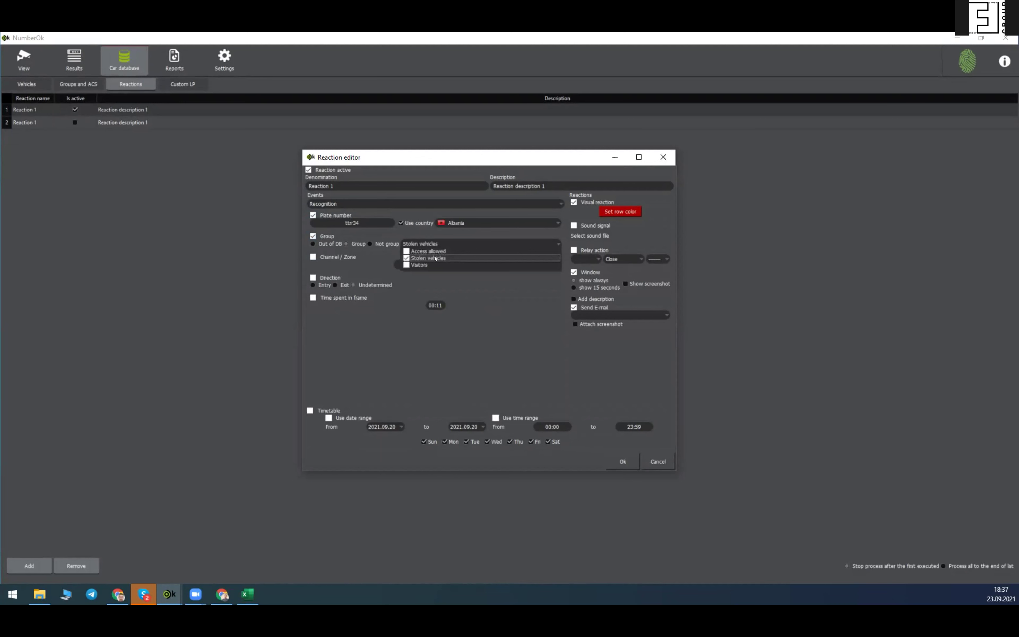
{"action": "left_click", "coordinate": [477, 281]}
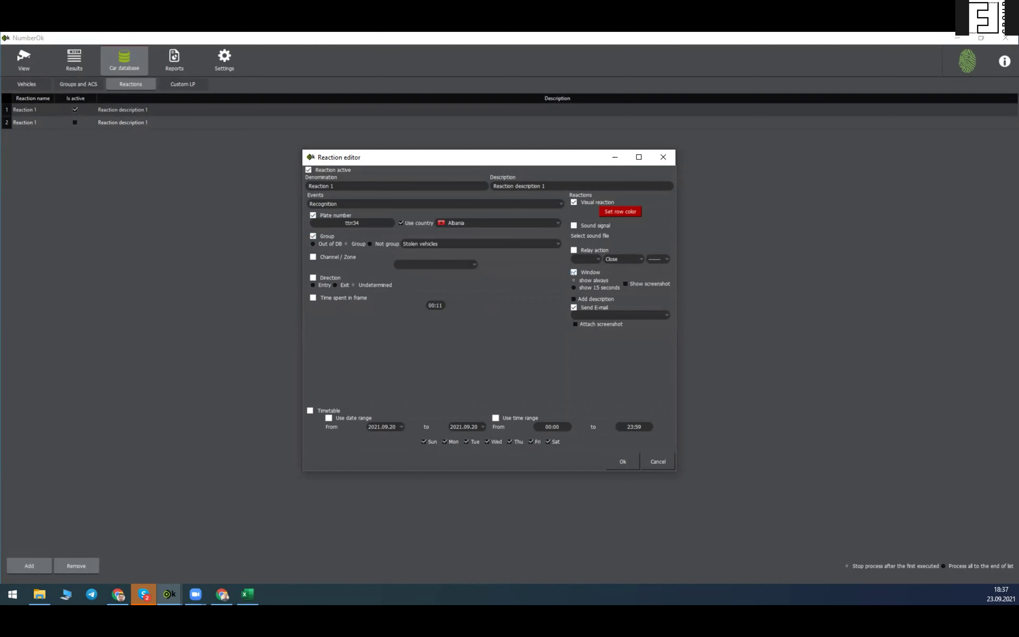
Step: Try the Checkpoint event type with a condition on duration of stay and close the reaction editor without saving
{"action": "left_click", "coordinate": [393, 204]}
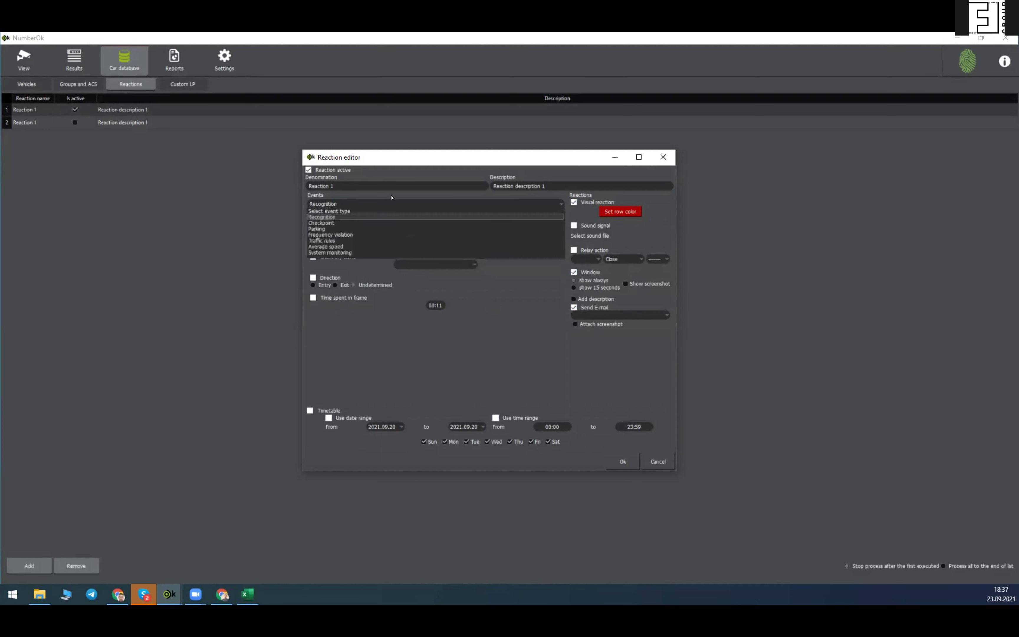
{"action": "left_click", "coordinate": [332, 223]}
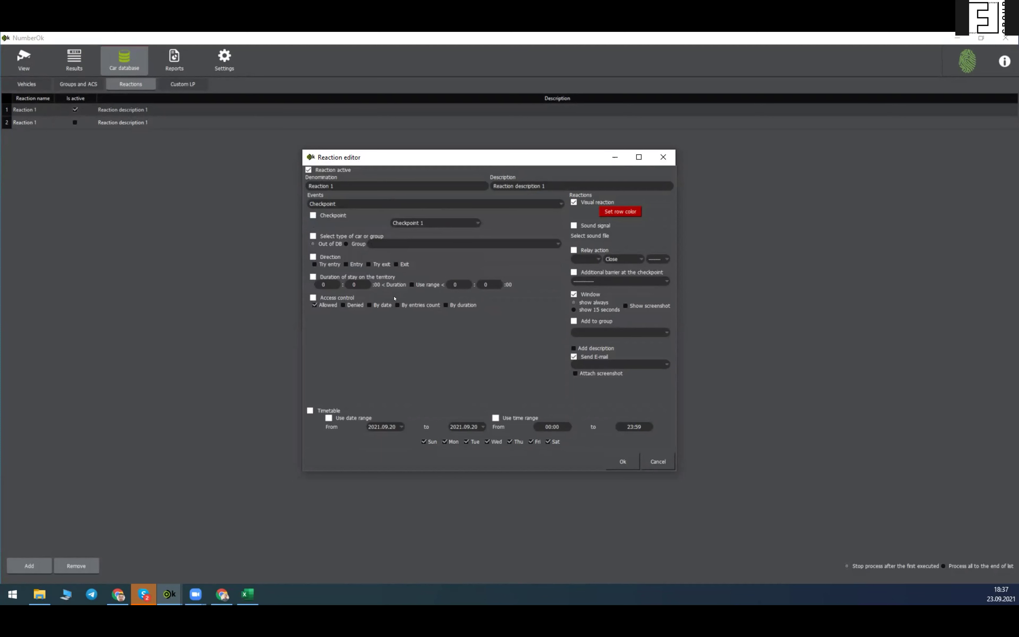
{"action": "left_click", "coordinate": [314, 277]}
{"action": "left_click", "coordinate": [664, 156]}
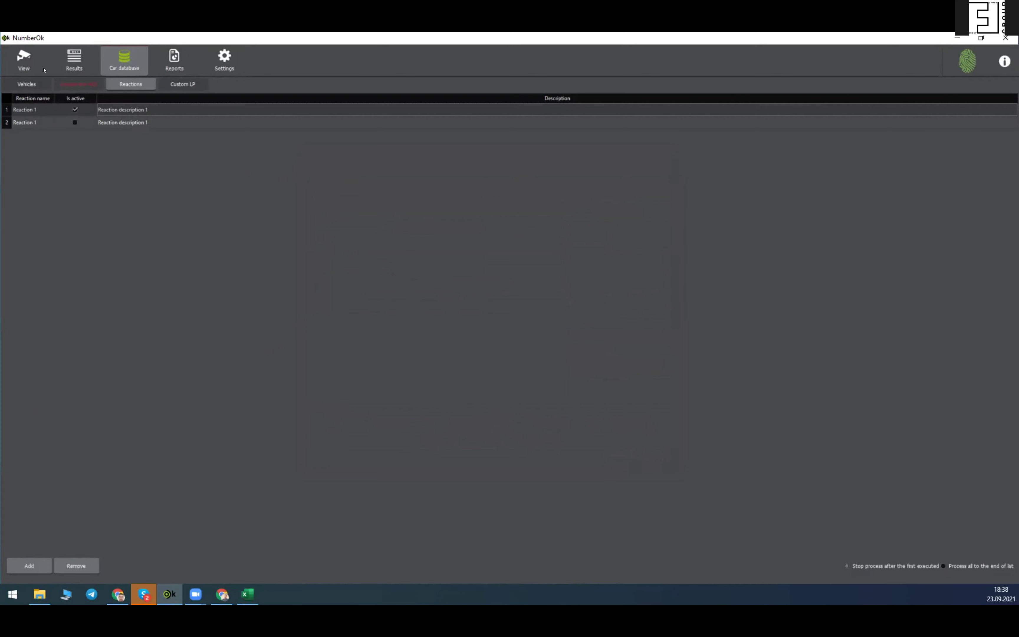
Step: Show the live view of the video channels
{"action": "left_click", "coordinate": [25, 61]}
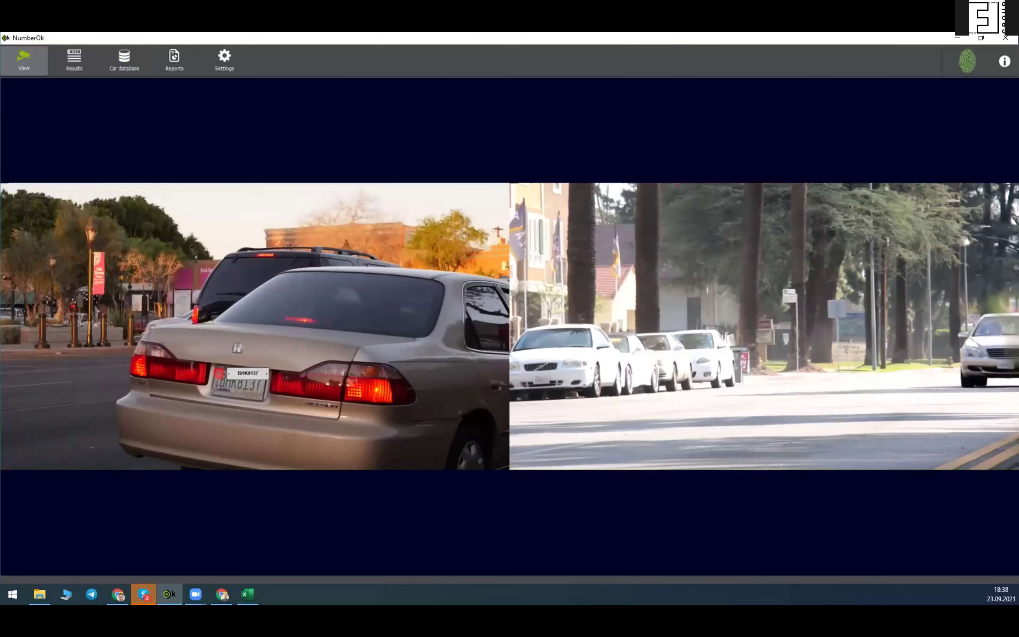